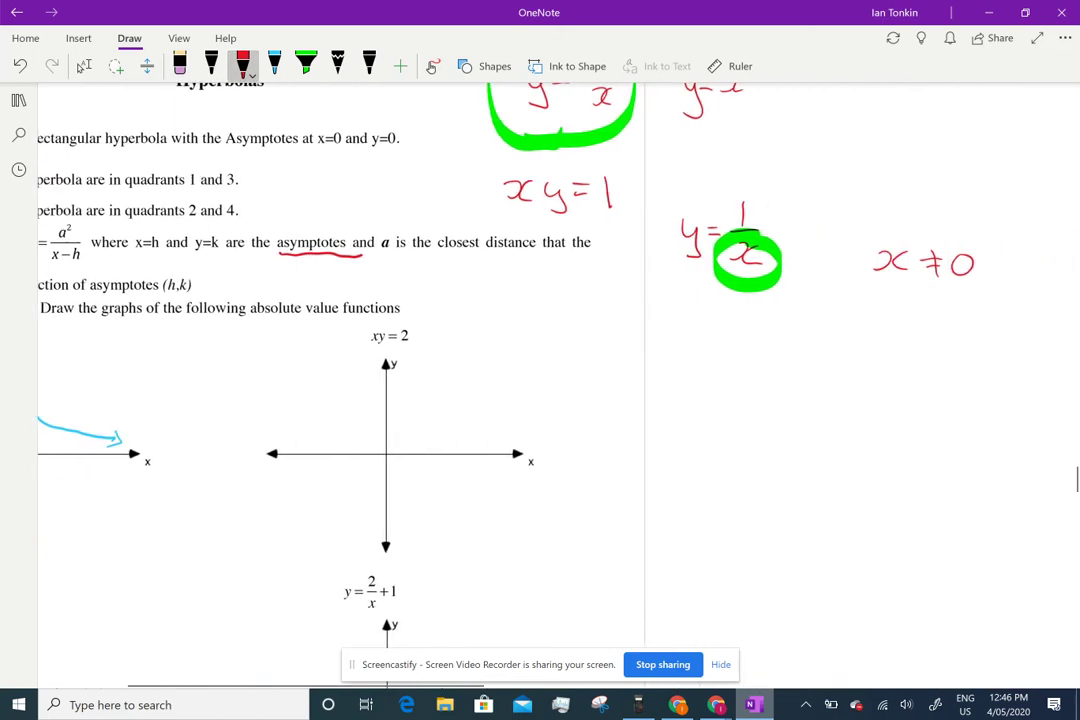
Write the equation y = 1/x in black ink in the blank space beside the red x ≠ 0.
{"action": "left_click", "coordinate": [211, 66]}
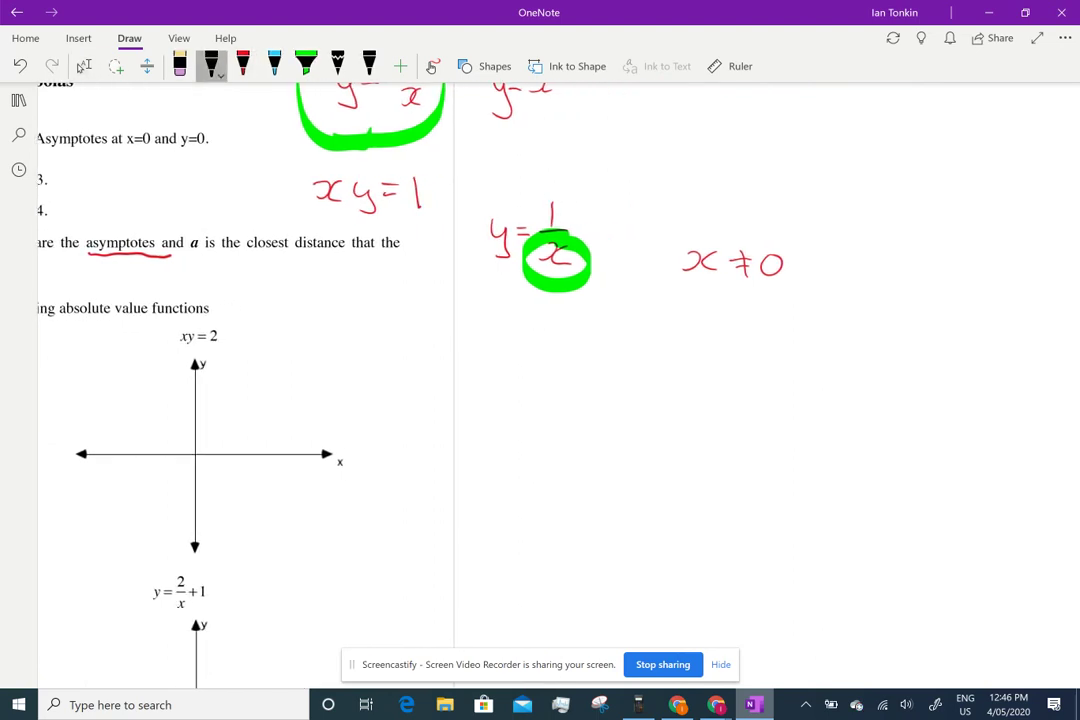
{"action": "mouse_move", "coordinate": [848, 210]}
{"action": "left_mouse_down"}
{"action": "mouse_move", "coordinate": [849, 247]}
{"action": "mouse_move", "coordinate": [887, 221]}
{"action": "left_mouse_up"}
{"action": "mouse_move", "coordinate": [875, 231]}
{"action": "left_mouse_down"}
{"action": "mouse_move", "coordinate": [935, 233]}
{"action": "mouse_move", "coordinate": [922, 250]}
{"action": "left_mouse_up"}
{"action": "left_click_drag", "start_coordinate": [945, 233], "coordinate": [949, 252]}
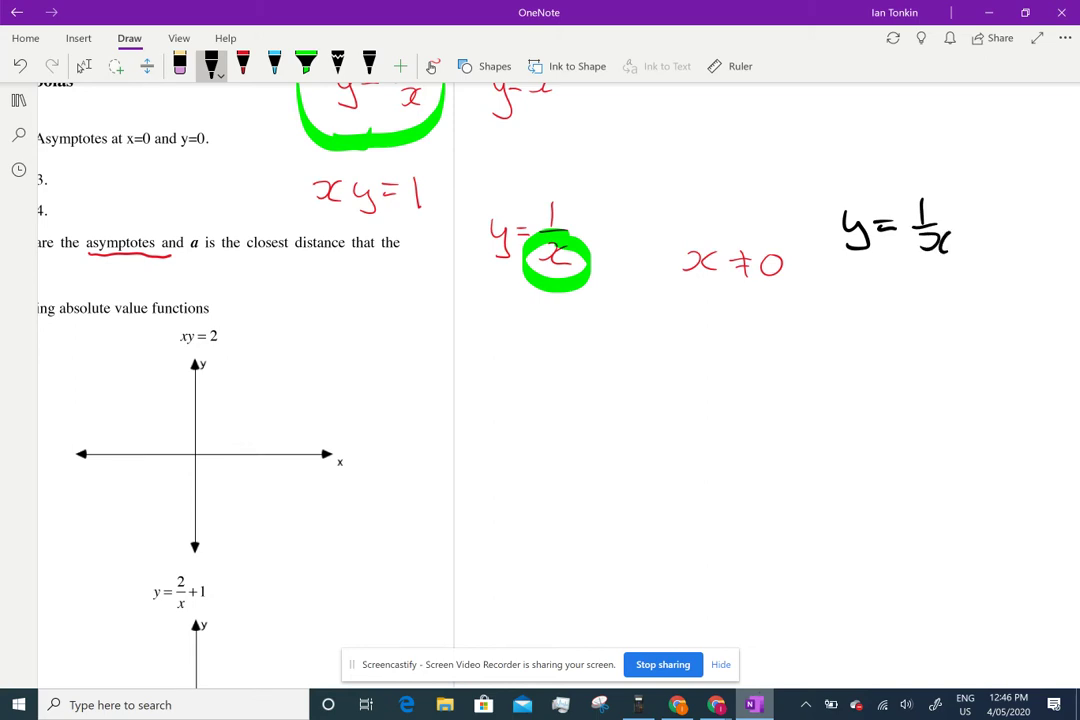
Write the rearrangements xy = 1 and x = 1/y in black below the handwritten y = 1/x.
{"action": "left_click_drag", "start_coordinate": [822, 295], "coordinate": [837, 312]}
{"action": "mouse_move", "coordinate": [860, 298]}
{"action": "left_mouse_down"}
{"action": "mouse_move", "coordinate": [873, 335]}
{"action": "mouse_move", "coordinate": [911, 297]}
{"action": "left_mouse_up"}
{"action": "left_click_drag", "start_coordinate": [896, 306], "coordinate": [947, 309]}
{"action": "mouse_move", "coordinate": [858, 368]}
{"action": "left_mouse_down"}
{"action": "mouse_move", "coordinate": [857, 394]}
{"action": "mouse_move", "coordinate": [920, 379]}
{"action": "left_mouse_up"}
{"action": "mouse_move", "coordinate": [904, 388]}
{"action": "left_mouse_down"}
{"action": "mouse_move", "coordinate": [974, 386]}
{"action": "mouse_move", "coordinate": [963, 418]}
{"action": "left_mouse_up"}
{"action": "left_click", "coordinate": [946, 385]}
{"action": "left_click_drag", "start_coordinate": [979, 401], "coordinate": [951, 437]}
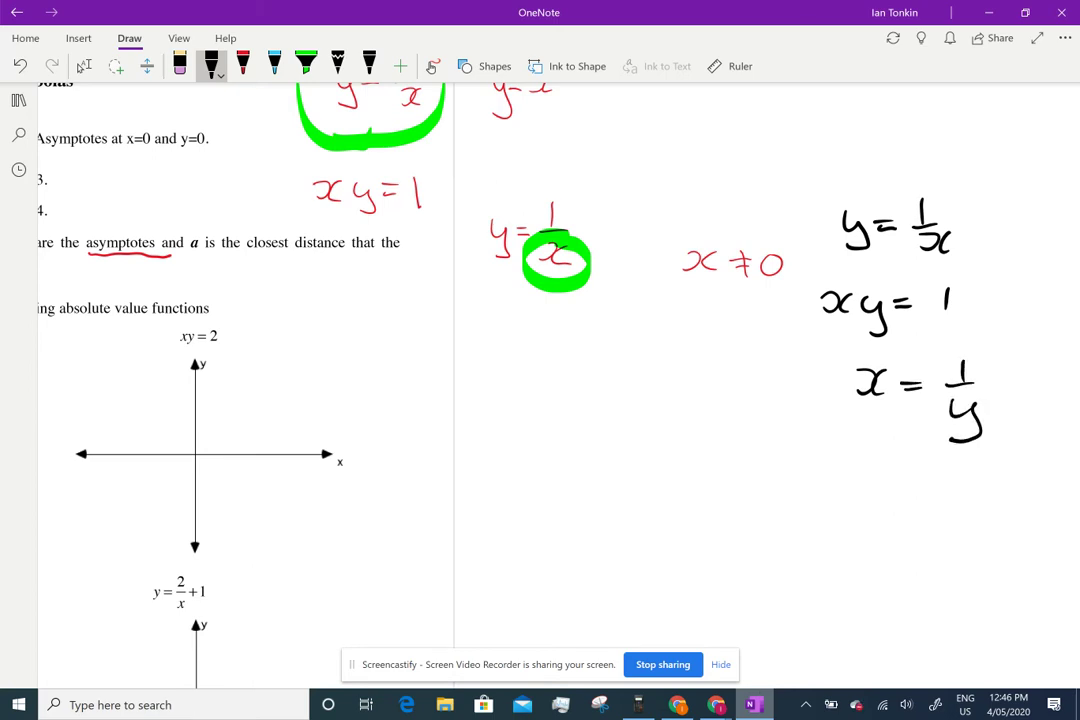
Circle the denominator of x = 1/y with the green highlighter and write y ≠ 0 beside it in black.
{"action": "scroll", "coordinate": [540, 390], "scroll_direction": "right", "scroll_amount": 3}
{"action": "left_click", "coordinate": [306, 65]}
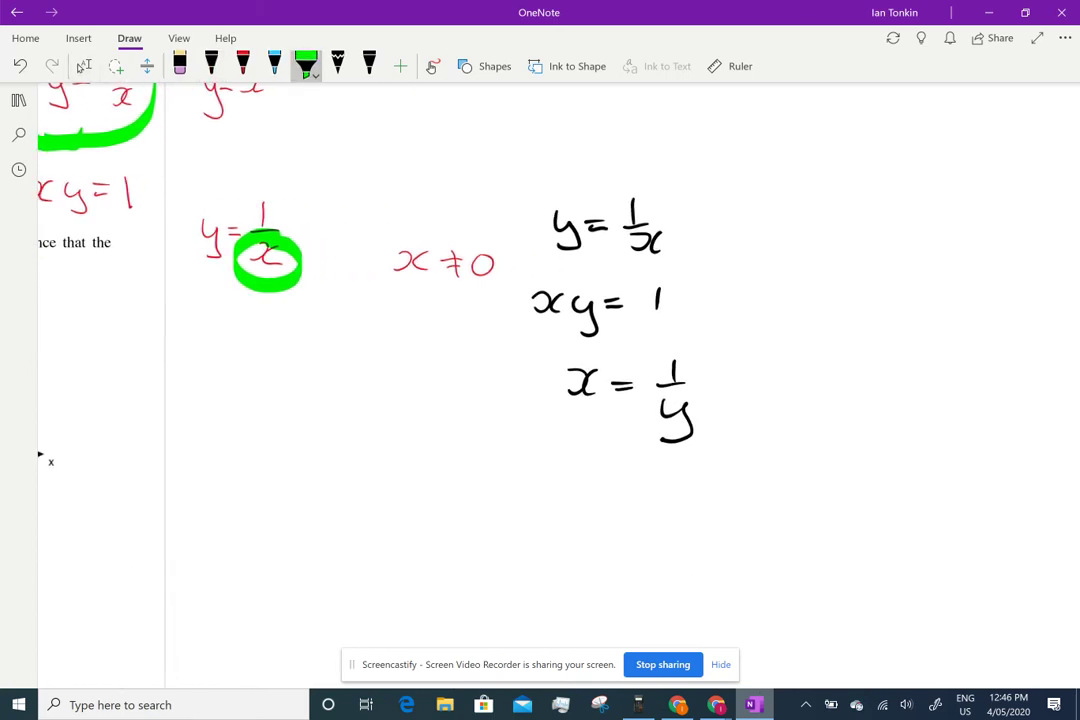
{"action": "mouse_move", "coordinate": [722, 382]}
{"action": "left_mouse_down"}
{"action": "mouse_move", "coordinate": [632, 440]}
{"action": "mouse_move", "coordinate": [718, 384]}
{"action": "left_mouse_up"}
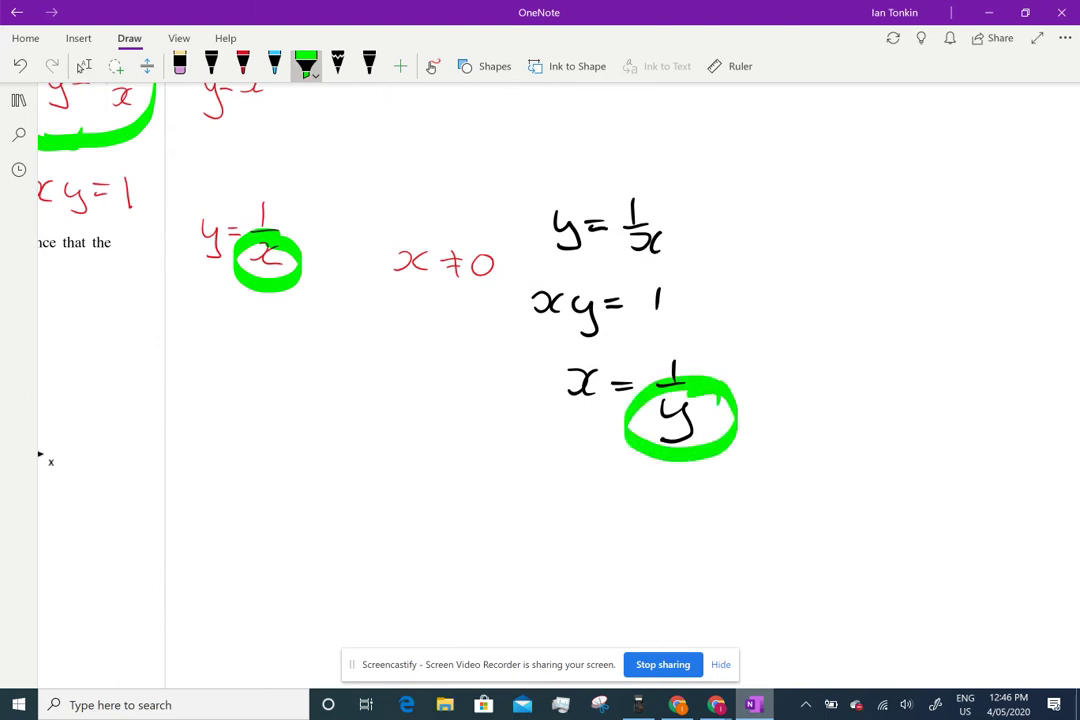
{"action": "left_click", "coordinate": [211, 66]}
{"action": "left_click_drag", "start_coordinate": [803, 403], "coordinate": [820, 455]}
{"action": "mouse_move", "coordinate": [845, 420]}
{"action": "left_mouse_down"}
{"action": "mouse_move", "coordinate": [880, 418]}
{"action": "mouse_move", "coordinate": [882, 428]}
{"action": "mouse_move", "coordinate": [856, 438]}
{"action": "left_mouse_up"}
{"action": "left_click_drag", "start_coordinate": [912, 400], "coordinate": [910, 400]}
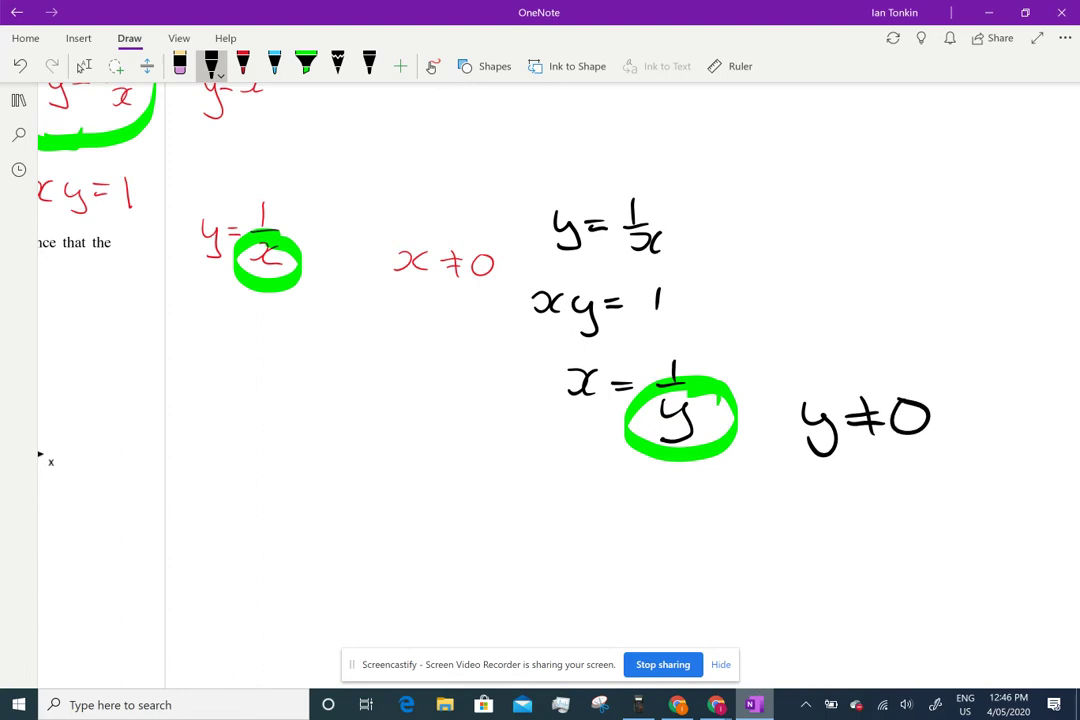
Draw a red dashed asymptote along the x-axis of the y = 1/x graph.
{"action": "scroll", "coordinate": [470, 325], "scroll_direction": "left", "scroll_amount": 10}
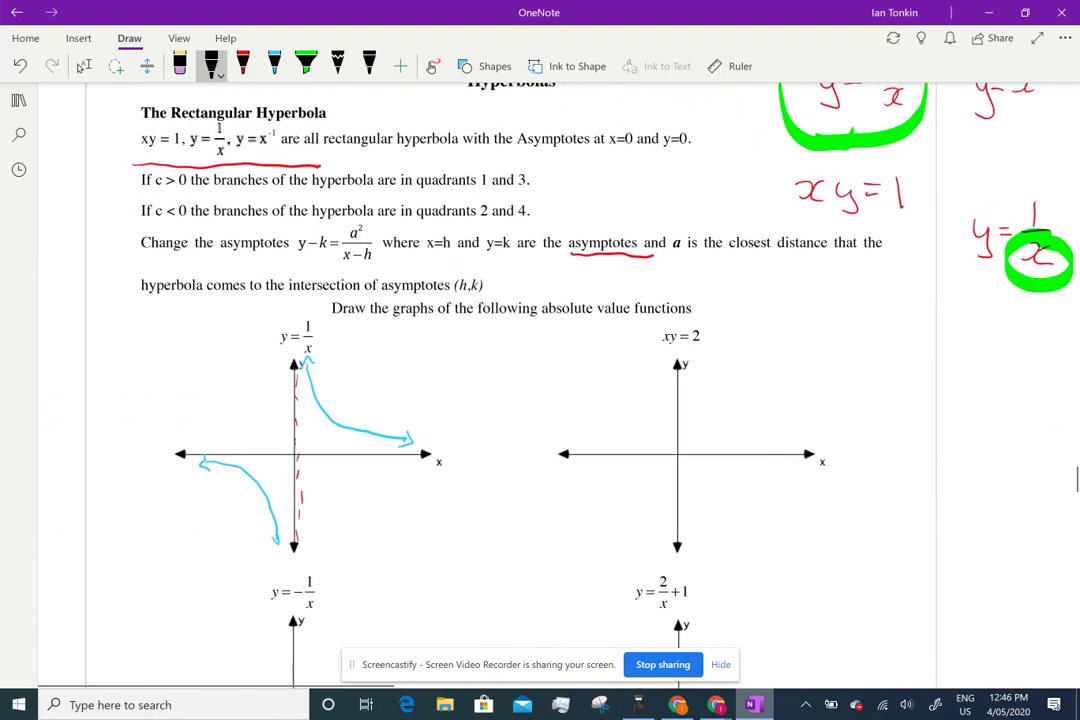
{"action": "left_click", "coordinate": [242, 66]}
{"action": "left_click_drag", "start_coordinate": [189, 454], "coordinate": [436, 448]}
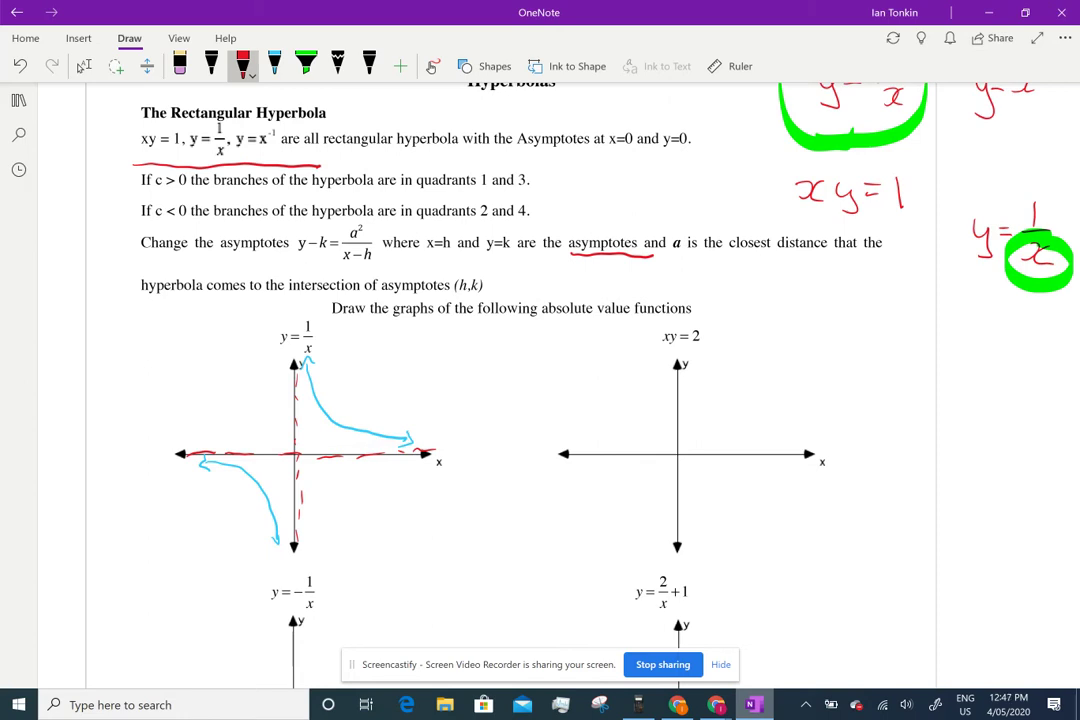
Write y = 2/x in black beside the xy = 2 heading.
{"action": "scroll", "coordinate": [480, 380], "scroll_direction": "right", "scroll_amount": 3}
{"action": "left_click", "coordinate": [211, 65]}
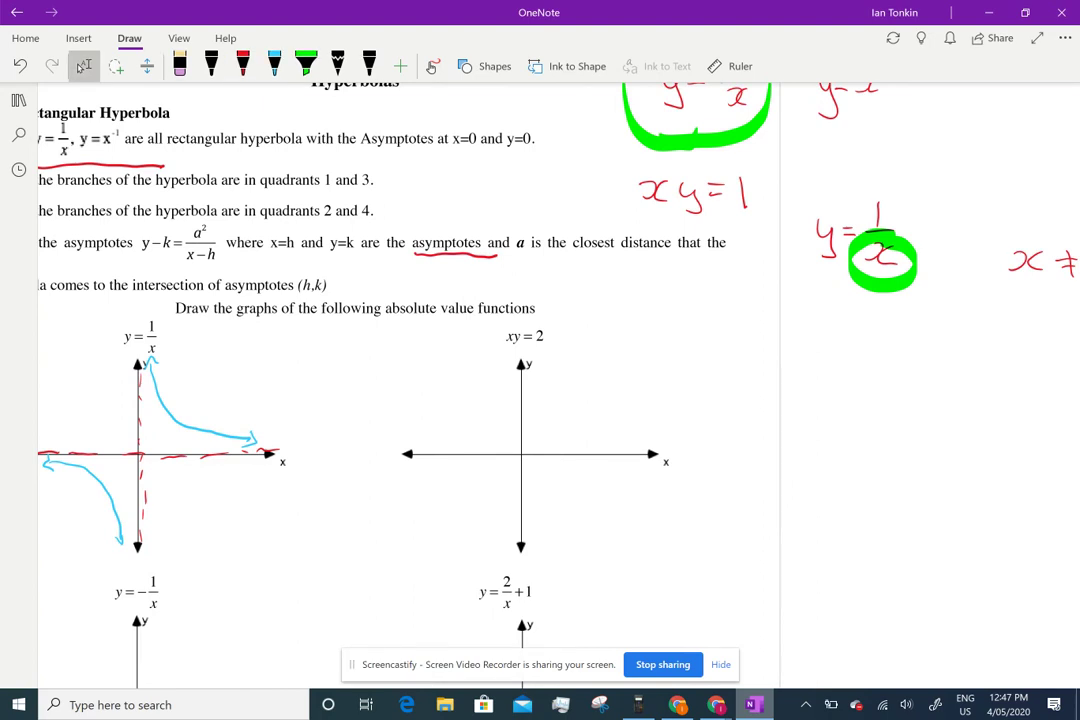
{"action": "mouse_move", "coordinate": [632, 320]}
{"action": "left_mouse_down"}
{"action": "mouse_move", "coordinate": [640, 348]}
{"action": "mouse_move", "coordinate": [671, 320]}
{"action": "left_mouse_up"}
{"action": "mouse_move", "coordinate": [699, 302]}
{"action": "left_mouse_down"}
{"action": "mouse_move", "coordinate": [714, 330]}
{"action": "mouse_move", "coordinate": [698, 343]}
{"action": "mouse_move", "coordinate": [742, 346]}
{"action": "left_mouse_up"}
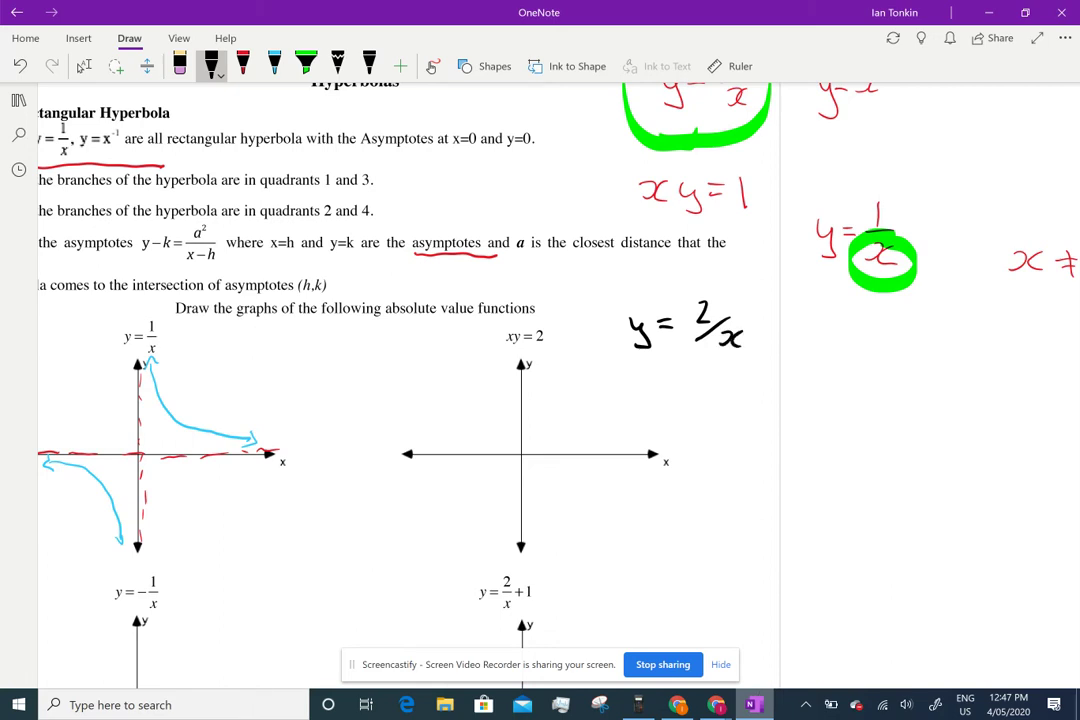
Draw the two blue branches of xy = 2 in quadrants 1 and 3, with arrowheads on their ends.
{"action": "left_click", "coordinate": [275, 65]}
{"action": "mouse_move", "coordinate": [544, 362]}
{"action": "left_mouse_down"}
{"action": "mouse_move", "coordinate": [594, 426]}
{"action": "mouse_move", "coordinate": [637, 440]}
{"action": "left_mouse_up"}
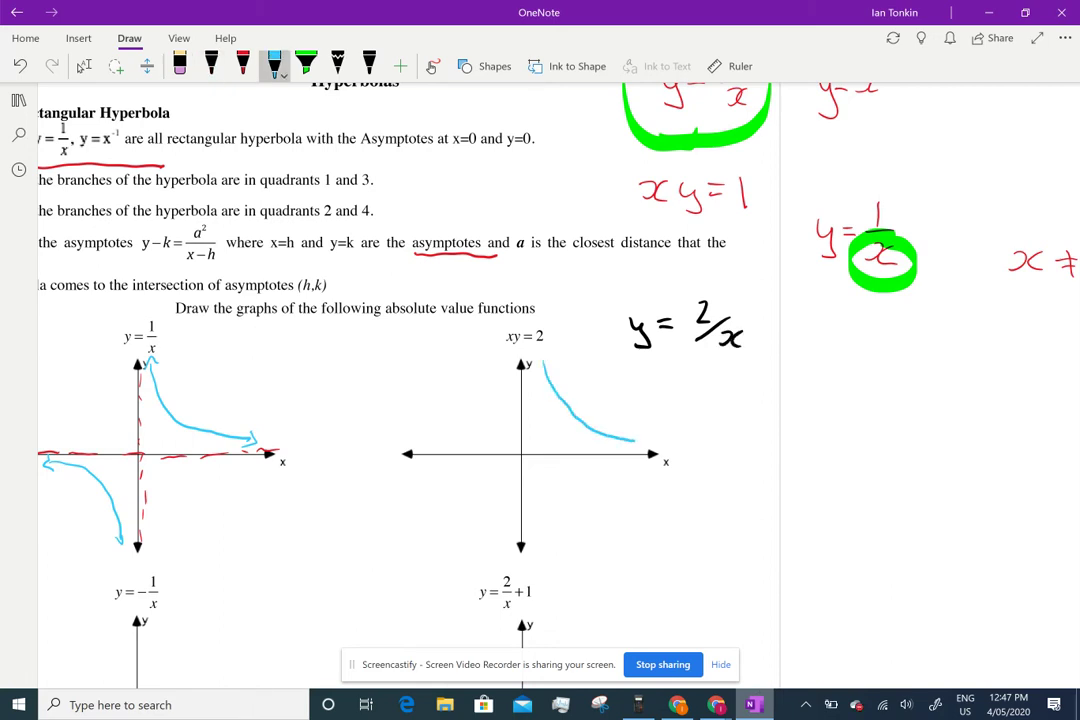
{"action": "left_click_drag", "start_coordinate": [540, 367], "coordinate": [551, 368]}
{"action": "left_click_drag", "start_coordinate": [637, 435], "coordinate": [640, 446]}
{"action": "mouse_move", "coordinate": [437, 463]}
{"action": "left_mouse_down"}
{"action": "mouse_move", "coordinate": [488, 494]}
{"action": "mouse_move", "coordinate": [505, 546]}
{"action": "mouse_move", "coordinate": [512, 537]}
{"action": "left_mouse_up"}
{"action": "left_click_drag", "start_coordinate": [443, 459], "coordinate": [443, 468]}
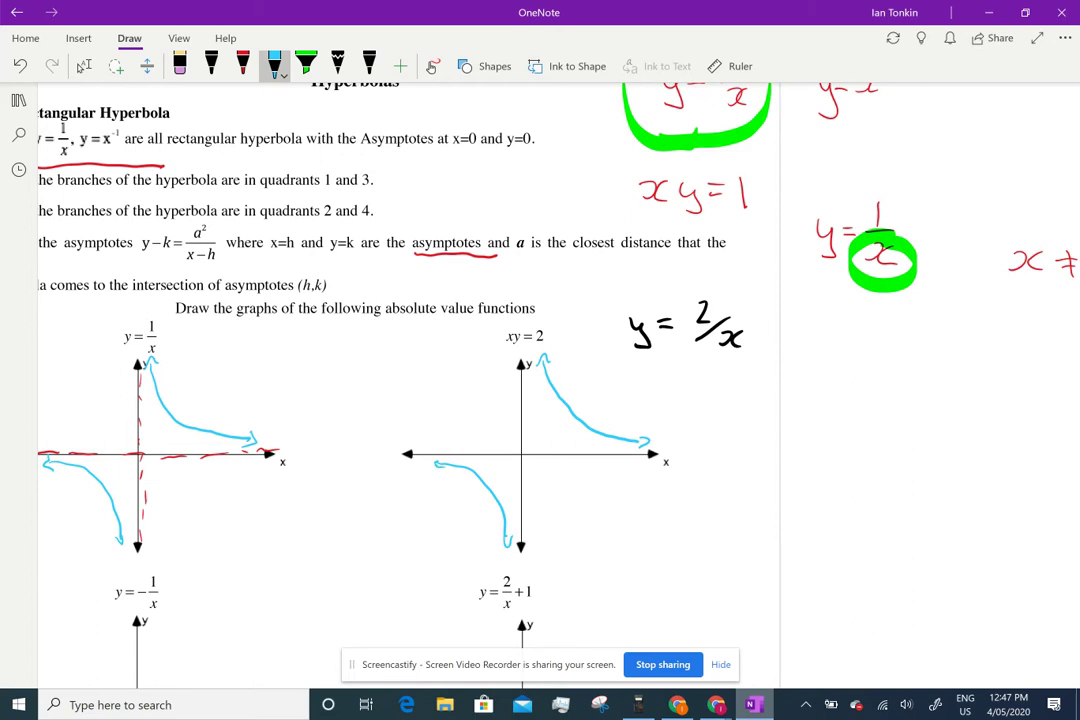
Draw red dashed asymptotes along both axes of the xy = 2 graph.
{"action": "left_click", "coordinate": [243, 66]}
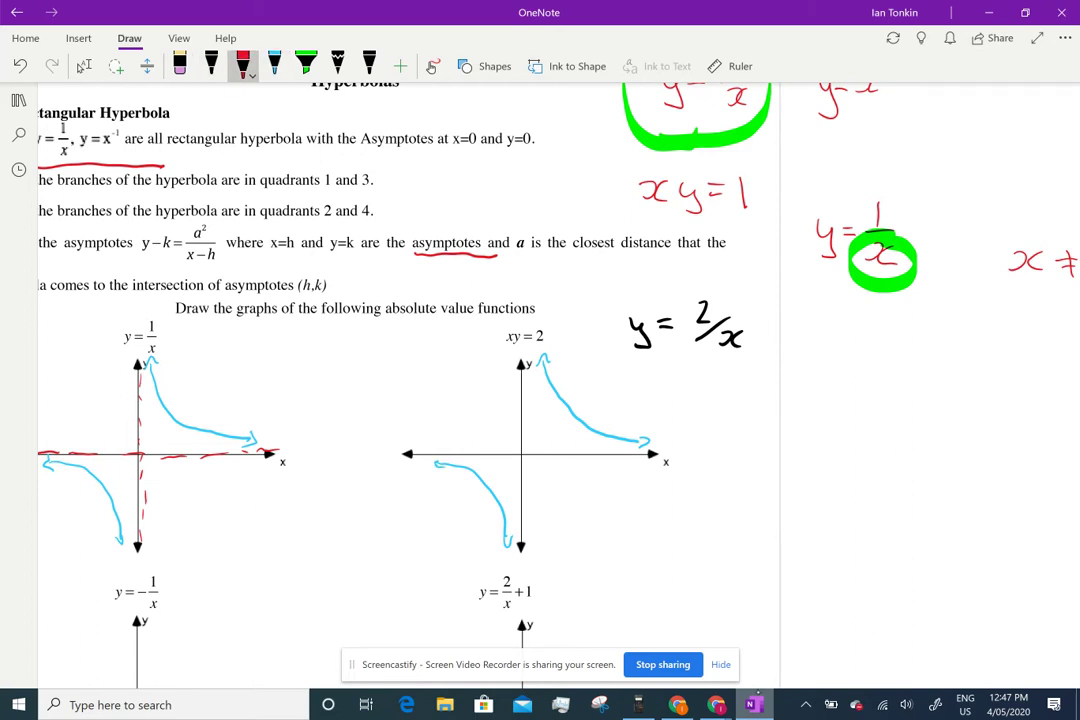
{"action": "left_click_drag", "start_coordinate": [476, 456], "coordinate": [489, 455]}
{"action": "left_click_drag", "start_coordinate": [494, 455], "coordinate": [582, 456]}
{"action": "left_click_drag", "start_coordinate": [594, 456], "coordinate": [661, 454]}
{"action": "left_click_drag", "start_coordinate": [524, 366], "coordinate": [524, 408]}
{"action": "left_click_drag", "start_coordinate": [524, 419], "coordinate": [526, 460]}
{"action": "left_click_drag", "start_coordinate": [526, 483], "coordinate": [523, 525]}
Draw the blue branches of y = -1/x in quadrants 2 and 4, adding arrowheads to the quadrant 4 branch.
{"action": "scroll", "coordinate": [490, 330], "scroll_direction": "down", "scroll_amount": 4}
{"action": "scroll", "coordinate": [490, 330], "scroll_direction": "left", "scroll_amount": 3}
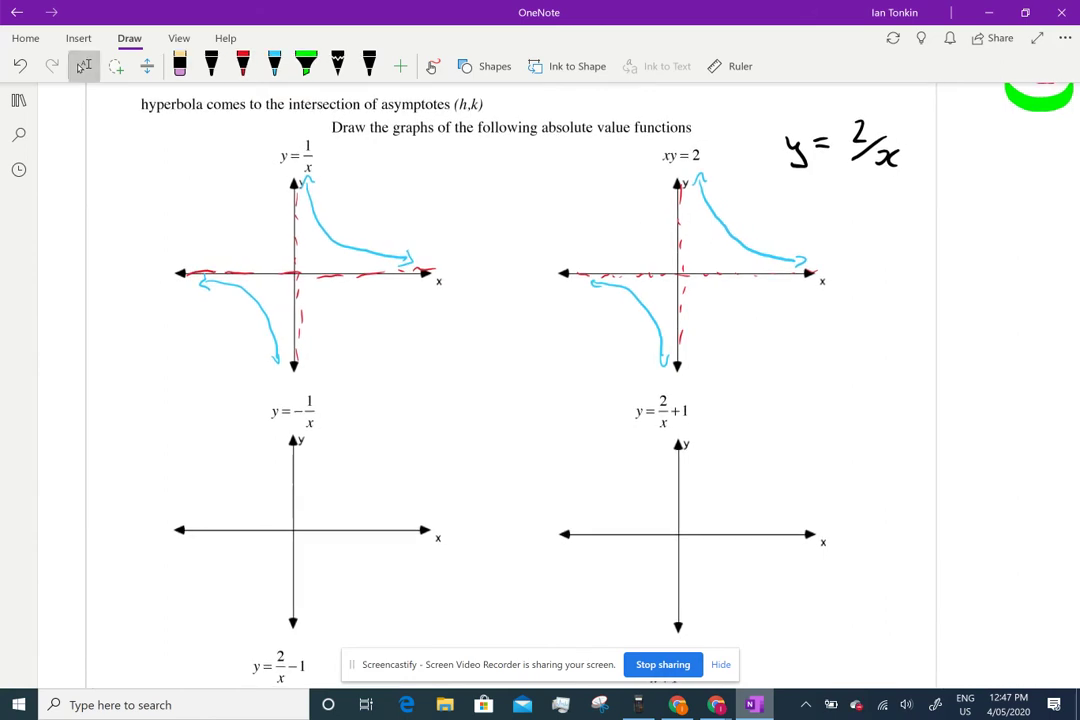
{"action": "left_click", "coordinate": [274, 64]}
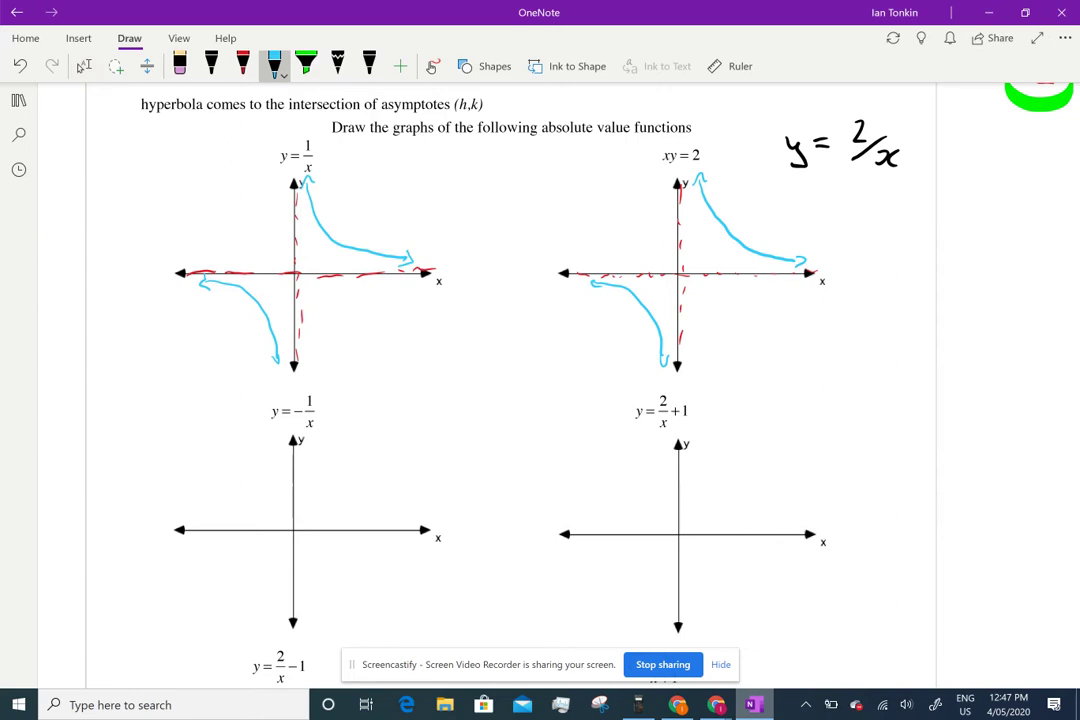
{"action": "mouse_move", "coordinate": [193, 527]}
{"action": "left_mouse_down"}
{"action": "mouse_move", "coordinate": [226, 525]}
{"action": "mouse_move", "coordinate": [198, 518]}
{"action": "mouse_move", "coordinate": [241, 501]}
{"action": "mouse_move", "coordinate": [278, 440]}
{"action": "left_mouse_up"}
{"action": "left_click", "coordinate": [180, 64]}
{"action": "left_click", "coordinate": [229, 130]}
{"action": "left_click", "coordinate": [274, 64]}
{"action": "mouse_move", "coordinate": [307, 617]}
{"action": "left_mouse_down"}
{"action": "mouse_move", "coordinate": [311, 590]}
{"action": "mouse_move", "coordinate": [354, 546]}
{"action": "mouse_move", "coordinate": [405, 538]}
{"action": "mouse_move", "coordinate": [401, 547]}
{"action": "left_mouse_up"}
{"action": "left_click_drag", "start_coordinate": [306, 618], "coordinate": [291, 621]}
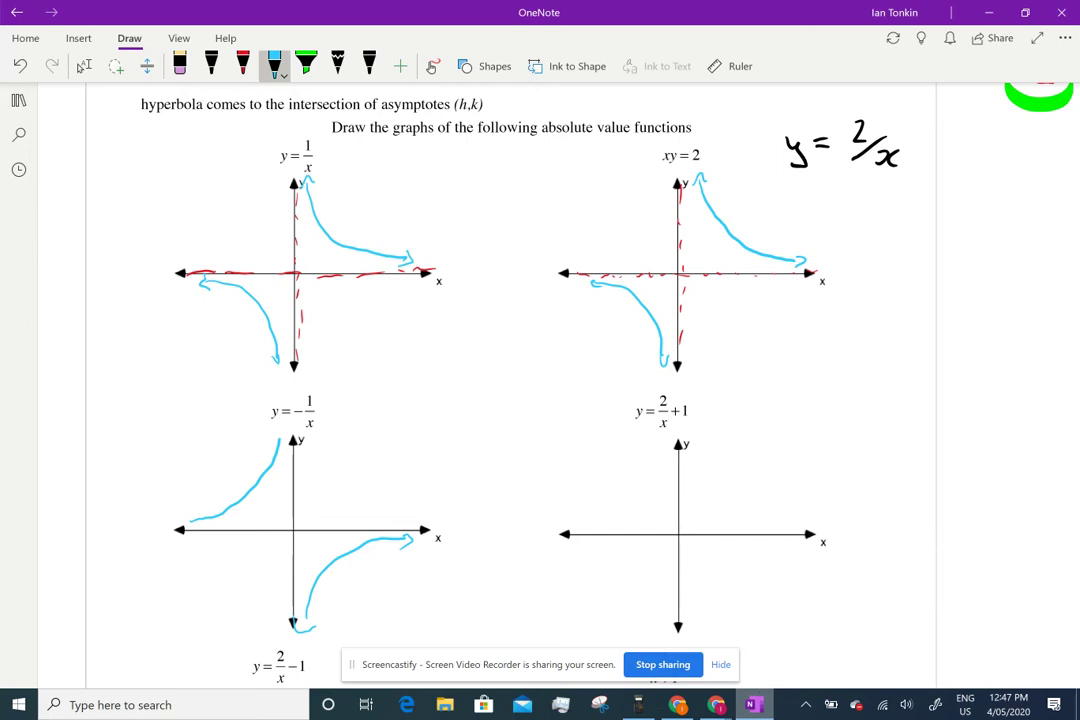
Draw red dashed asymptotes along both axes of the y = -1/x graph.
{"action": "left_click", "coordinate": [243, 64]}
{"action": "left_click_drag", "start_coordinate": [296, 465], "coordinate": [296, 481]}
{"action": "left_click_drag", "start_coordinate": [295, 501], "coordinate": [294, 573]}
{"action": "left_click_drag", "start_coordinate": [293, 592], "coordinate": [292, 614]}
{"action": "left_click_drag", "start_coordinate": [193, 533], "coordinate": [238, 533]}
{"action": "left_click_drag", "start_coordinate": [247, 533], "coordinate": [310, 532]}
{"action": "left_click_drag", "start_coordinate": [326, 530], "coordinate": [405, 526]}
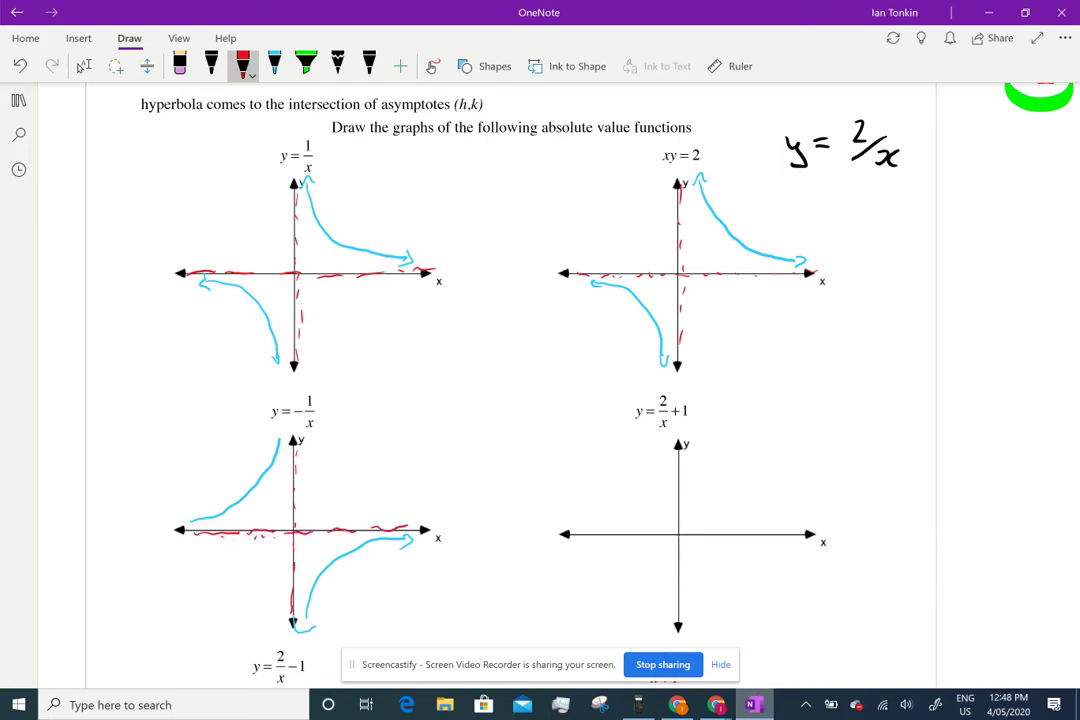
Add blue arrowheads to both ends of the quadrant 2 branch of y = -1/x.
{"action": "left_click", "coordinate": [274, 64]}
{"action": "left_click_drag", "start_coordinate": [273, 439], "coordinate": [287, 436]}
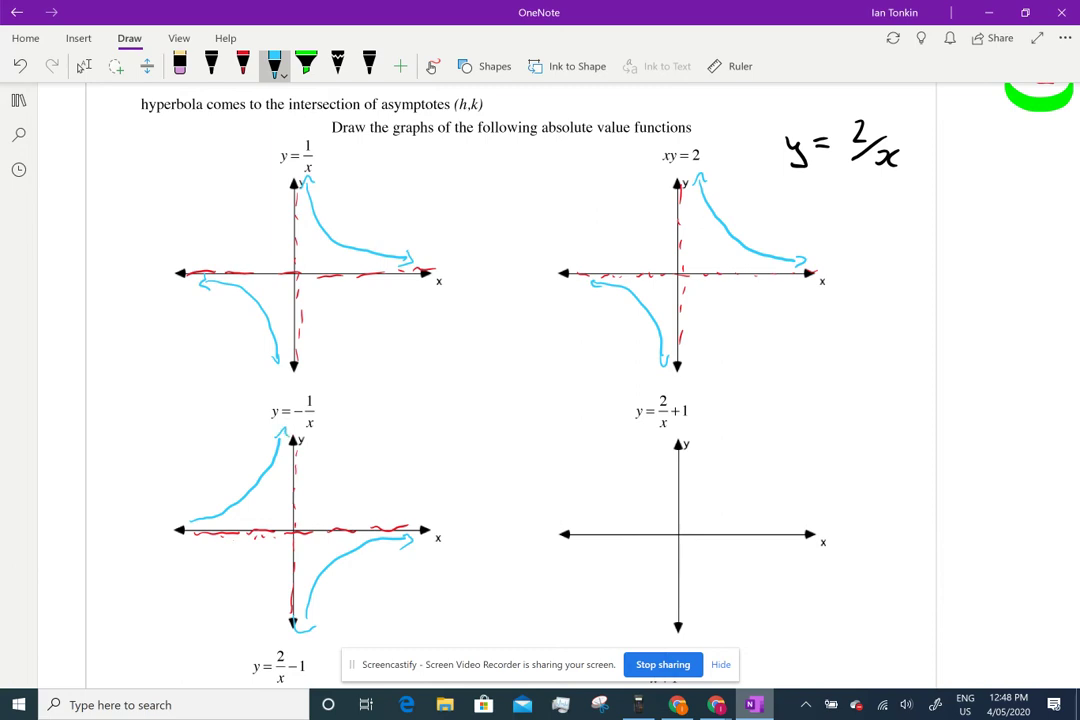
{"action": "left_click_drag", "start_coordinate": [199, 512], "coordinate": [200, 524]}
{"action": "scroll", "coordinate": [540, 400], "scroll_direction": "right", "scroll_amount": 1}
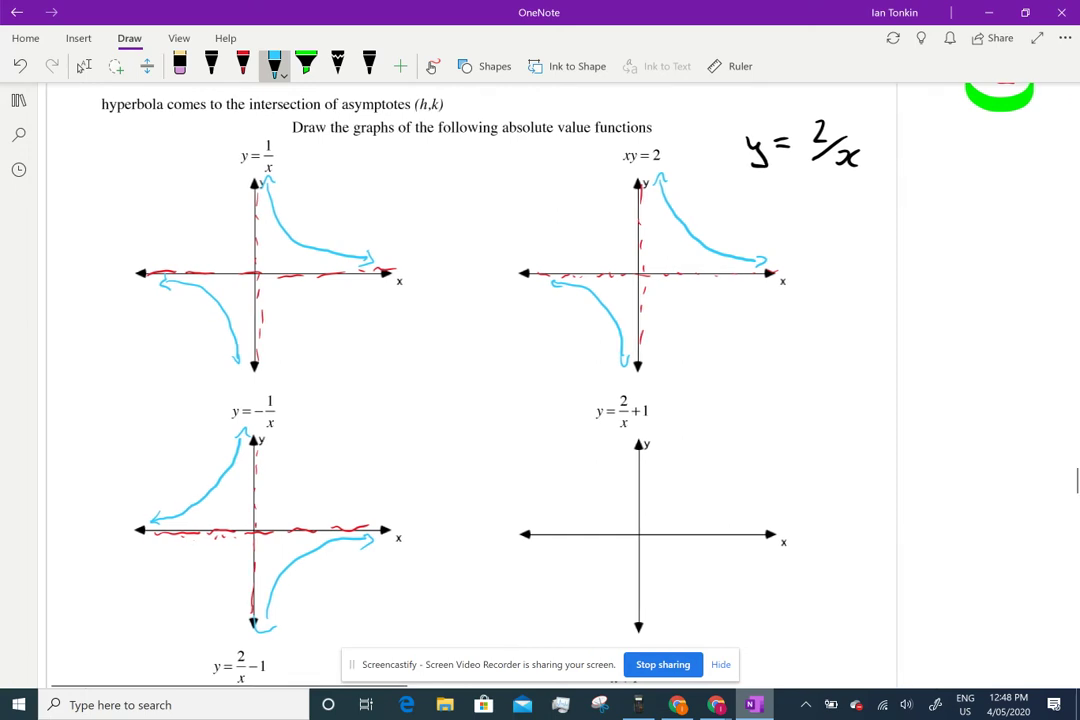
{"action": "left_click", "coordinate": [84, 66]}
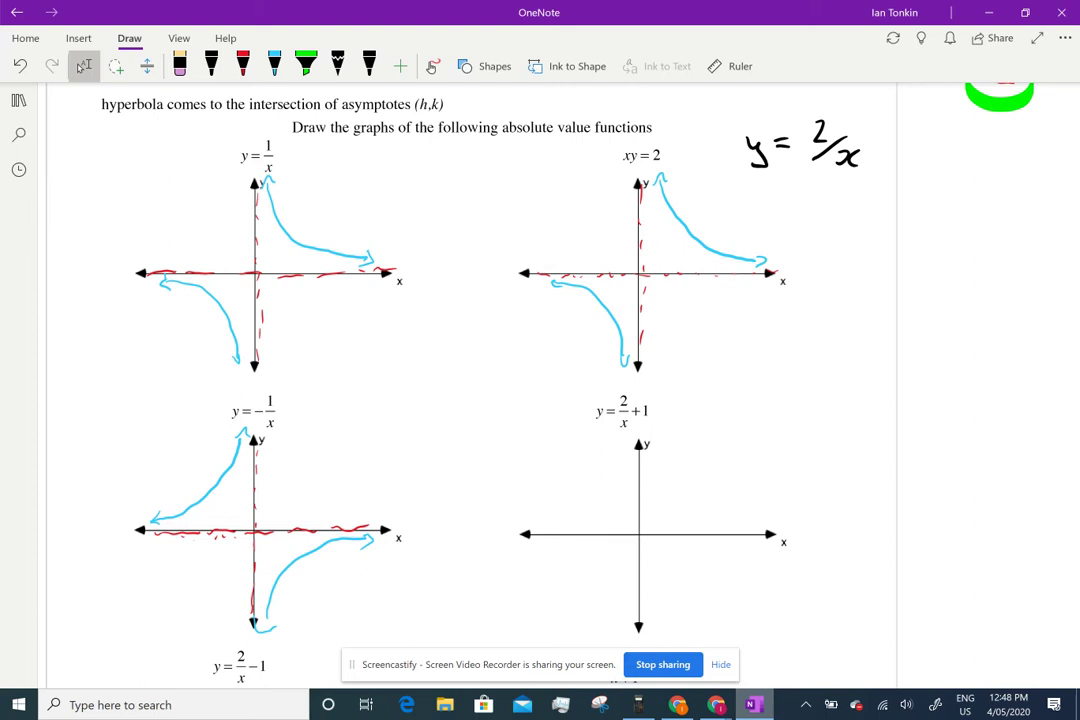
{"action": "left_click", "coordinate": [243, 65]}
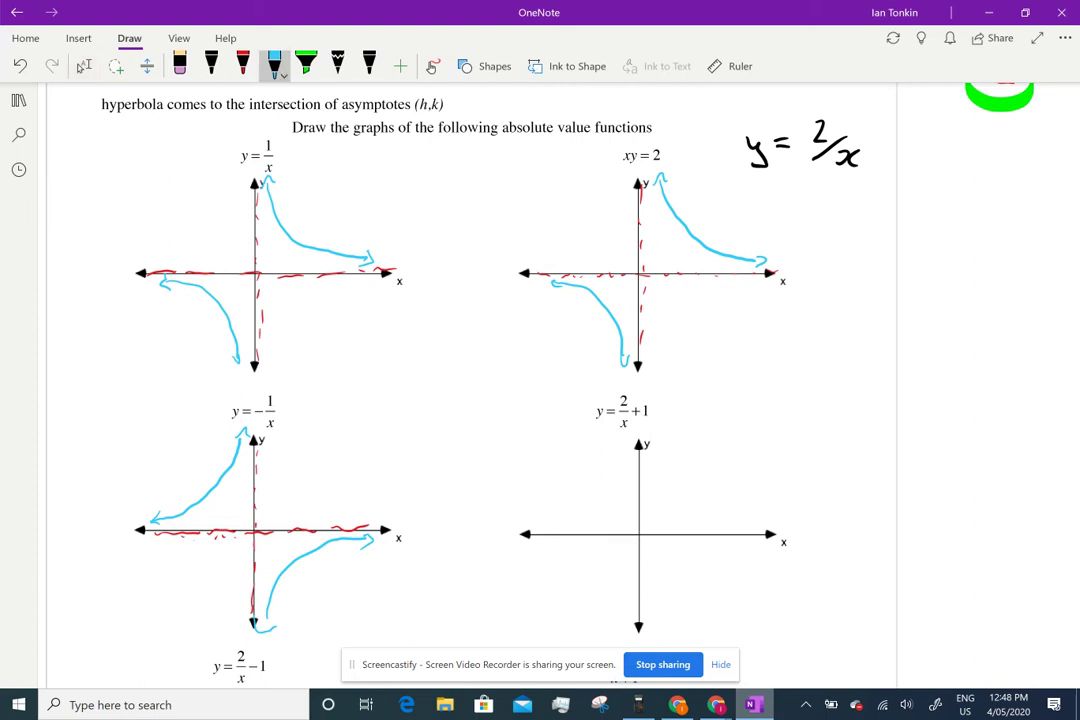
{"action": "left_click", "coordinate": [306, 65]}
{"action": "left_click_drag", "start_coordinate": [597, 435], "coordinate": [643, 437]}
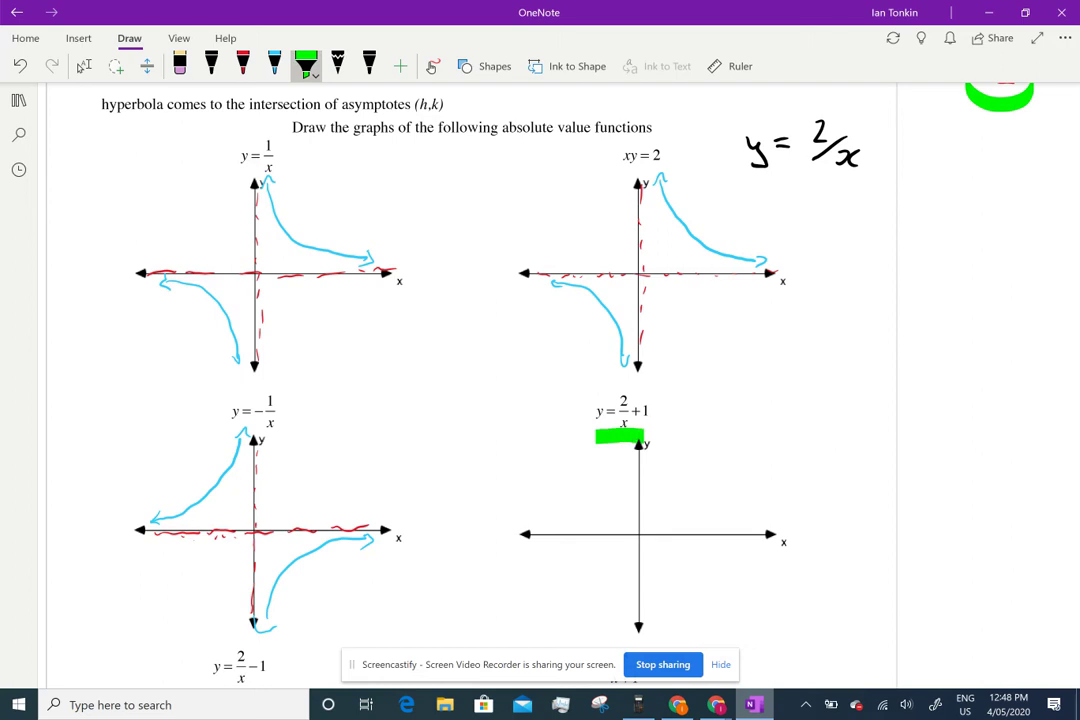
{"action": "left_click", "coordinate": [180, 65]}
{"action": "left_click", "coordinate": [620, 436]}
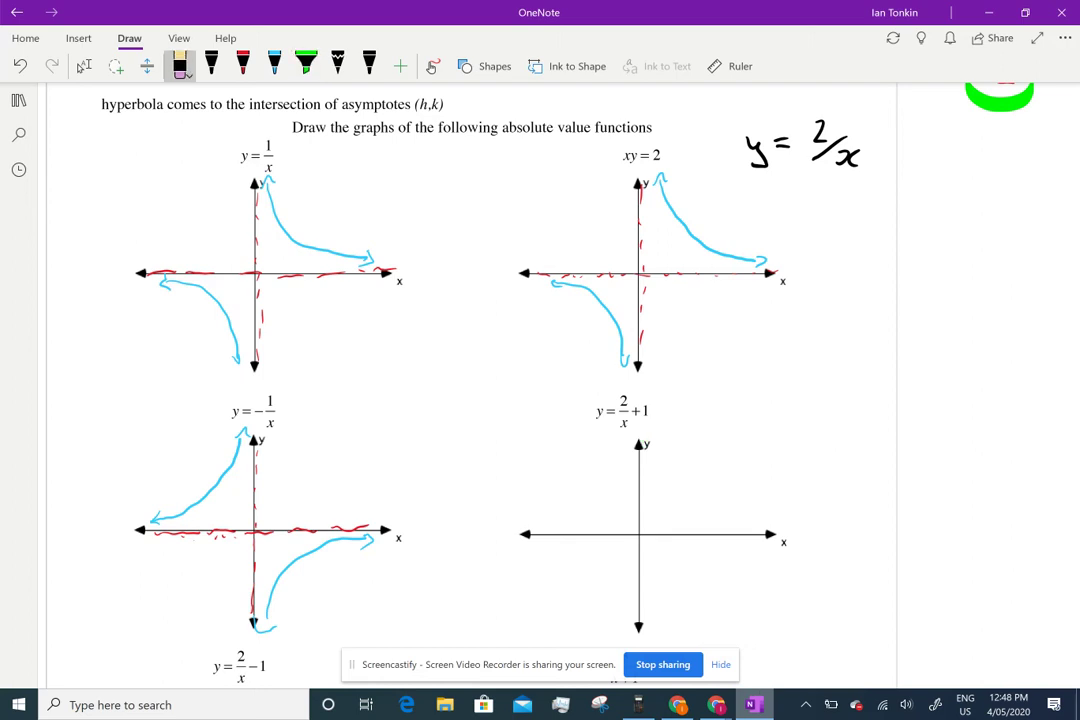
Write y - 1 = 2/x in red beside the y = 2/x + 1 graph and circle y - 1 with the green highlighter.
{"action": "left_click", "coordinate": [243, 65]}
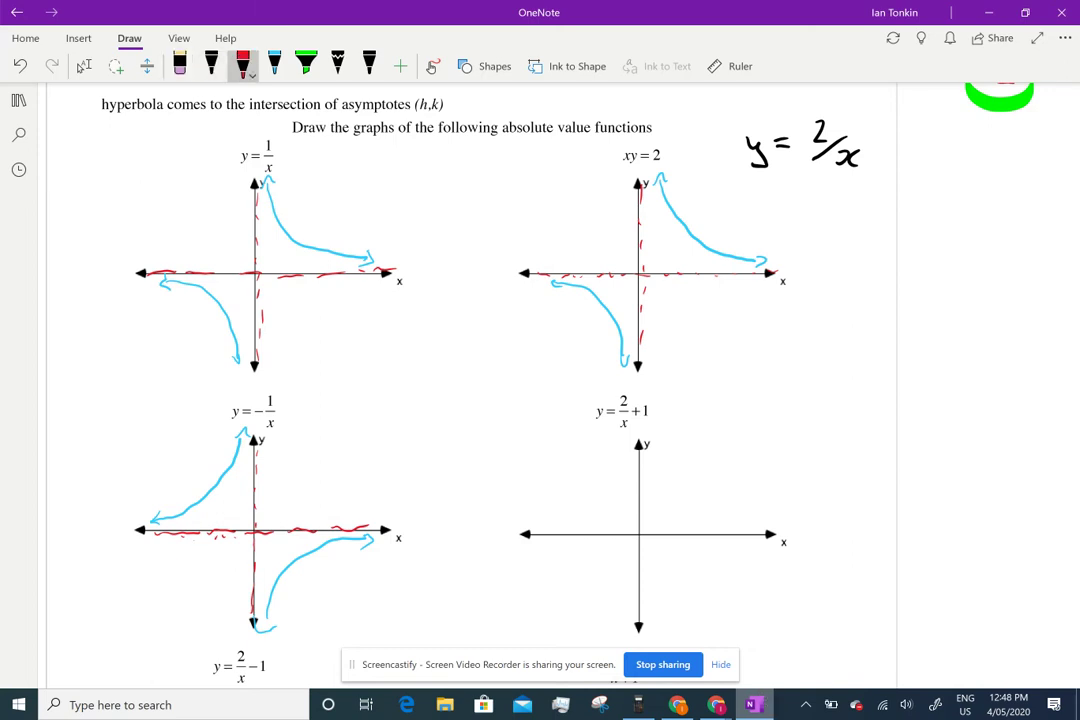
{"action": "mouse_move", "coordinate": [833, 381]}
{"action": "left_mouse_down"}
{"action": "mouse_move", "coordinate": [840, 415]}
{"action": "mouse_move", "coordinate": [880, 391]}
{"action": "mouse_move", "coordinate": [907, 397]}
{"action": "mouse_move", "coordinate": [989, 374]}
{"action": "mouse_move", "coordinate": [988, 396]}
{"action": "mouse_move", "coordinate": [1016, 401]}
{"action": "left_mouse_up"}
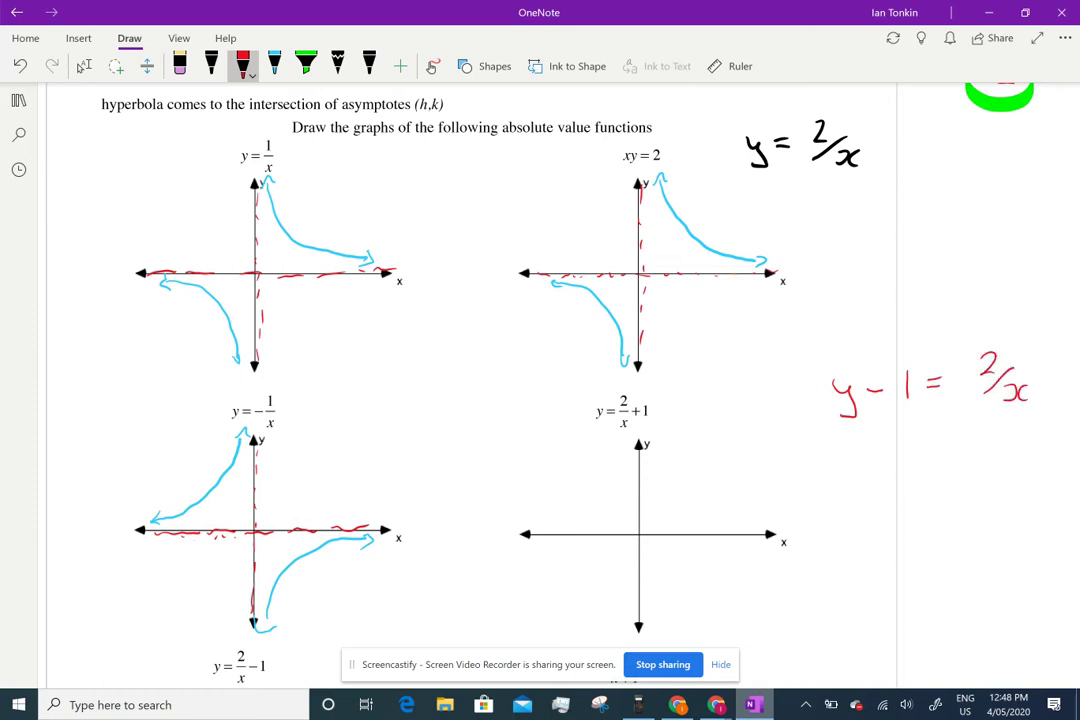
{"action": "left_click", "coordinate": [306, 65]}
{"action": "mouse_move", "coordinate": [888, 338]}
{"action": "left_mouse_down"}
{"action": "mouse_move", "coordinate": [816, 400]}
{"action": "mouse_move", "coordinate": [922, 422]}
{"action": "mouse_move", "coordinate": [866, 327]}
{"action": "left_mouse_up"}
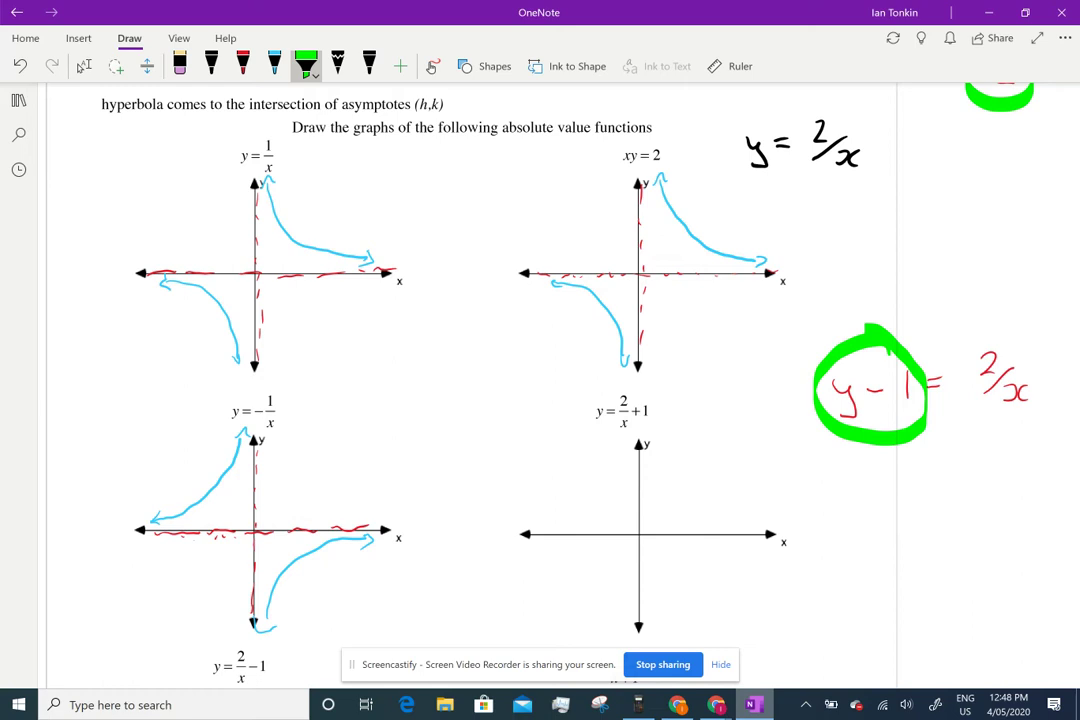
Draw red dashed asymptotes for y = 2/x + 1, horizontally at y = 1 and vertically along the y-axis, labelling the horizontal one 1.
{"action": "left_click", "coordinate": [243, 65]}
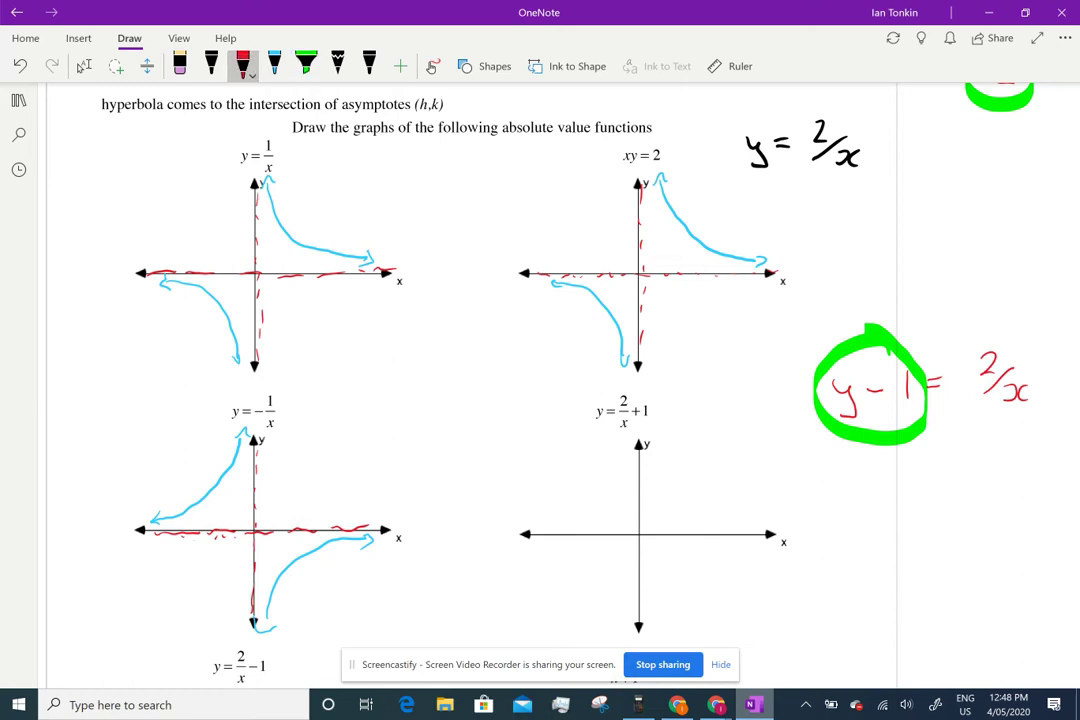
{"action": "left_click_drag", "start_coordinate": [531, 504], "coordinate": [744, 500]}
{"action": "left_click_drag", "start_coordinate": [768, 502], "coordinate": [800, 501]}
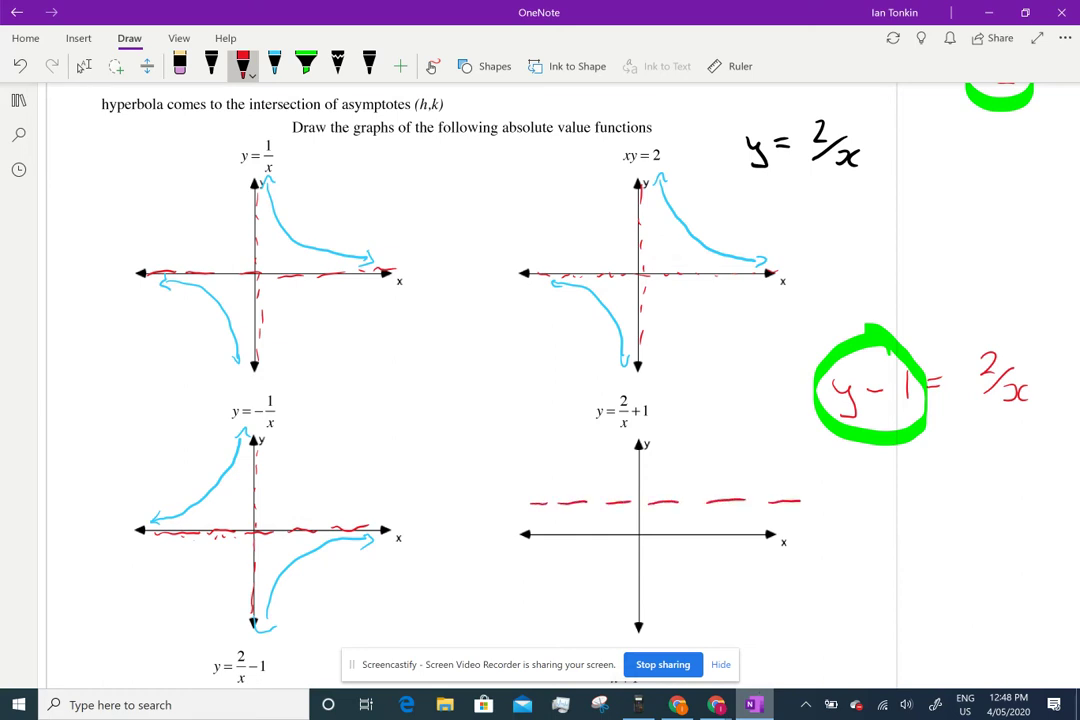
{"action": "left_click_drag", "start_coordinate": [640, 447], "coordinate": [641, 615]}
{"action": "left_click", "coordinate": [274, 64]}
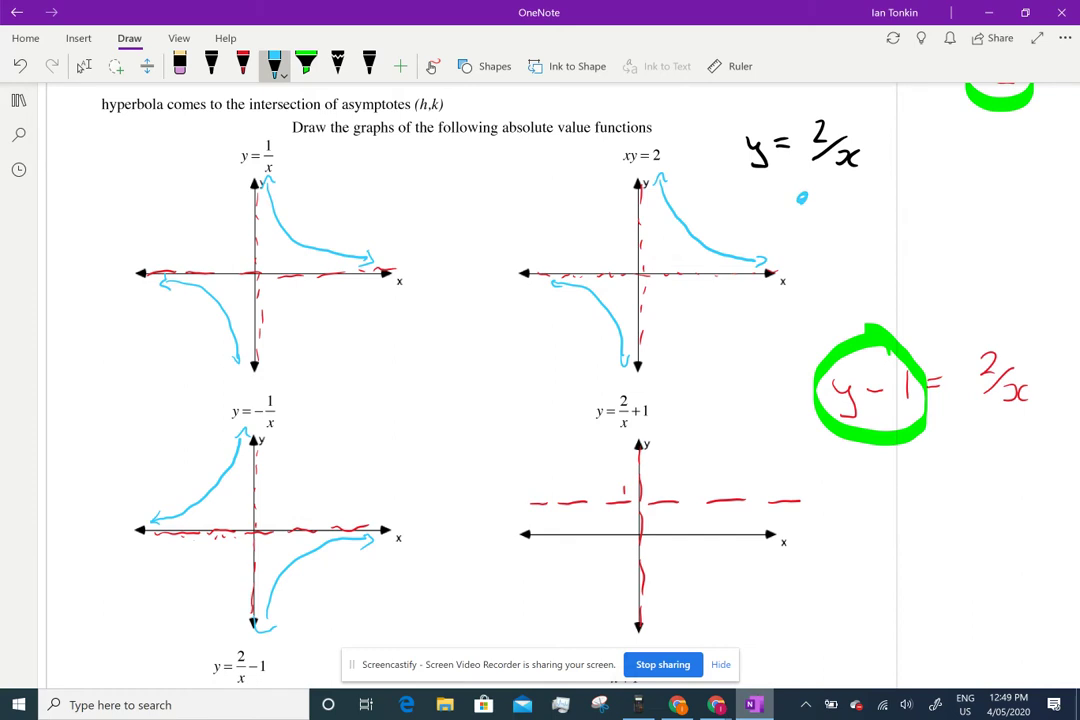
{"action": "mouse_move", "coordinate": [663, 413]}
{"action": "left_mouse_down"}
{"action": "mouse_move", "coordinate": [668, 443]}
{"action": "mouse_move", "coordinate": [710, 474]}
{"action": "left_mouse_up"}
{"action": "left_click", "coordinate": [179, 64]}
{"action": "left_click", "coordinate": [684, 443]}
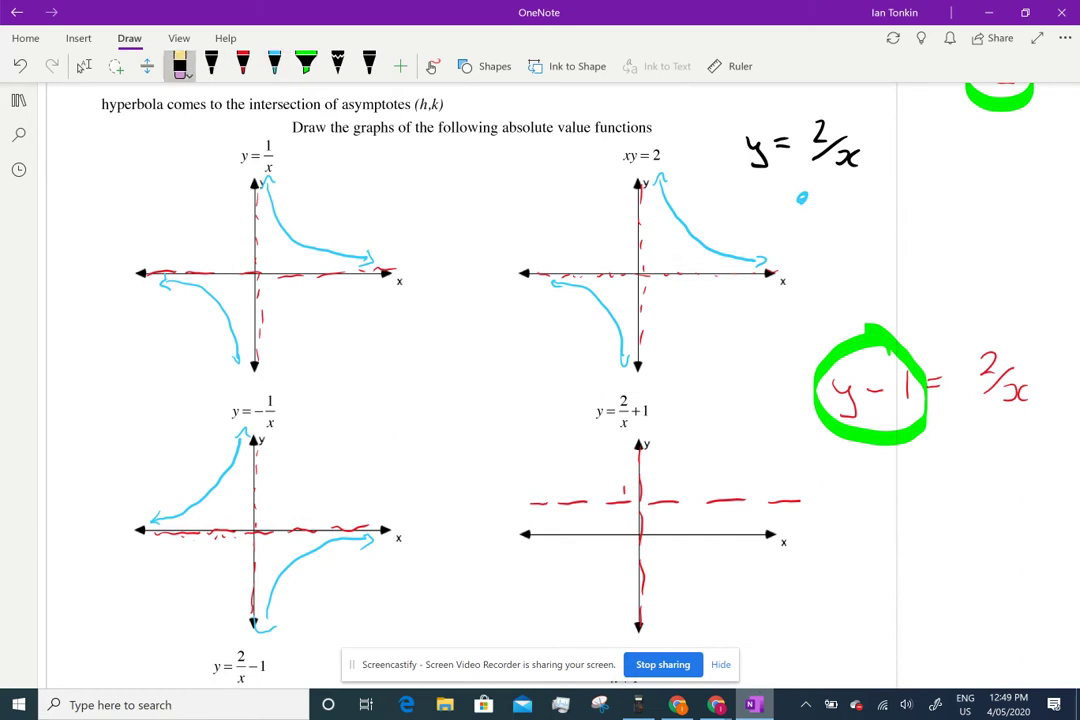
Draw both blue branches of y = 2/x + 1 around its dashed asymptotes, with arrowheads on their ends.
{"action": "left_click", "coordinate": [274, 64]}
{"action": "mouse_move", "coordinate": [677, 413]}
{"action": "left_mouse_down"}
{"action": "mouse_move", "coordinate": [682, 445]}
{"action": "mouse_move", "coordinate": [732, 475]}
{"action": "mouse_move", "coordinate": [792, 488]}
{"action": "left_mouse_up"}
{"action": "left_click_drag", "start_coordinate": [671, 415], "coordinate": [684, 413]}
{"action": "mouse_move", "coordinate": [797, 483]}
{"action": "left_mouse_down"}
{"action": "mouse_move", "coordinate": [810, 488]}
{"action": "mouse_move", "coordinate": [799, 492]}
{"action": "left_mouse_up"}
{"action": "mouse_move", "coordinate": [555, 511]}
{"action": "left_mouse_down"}
{"action": "mouse_move", "coordinate": [612, 521]}
{"action": "mouse_move", "coordinate": [632, 606]}
{"action": "left_mouse_up"}
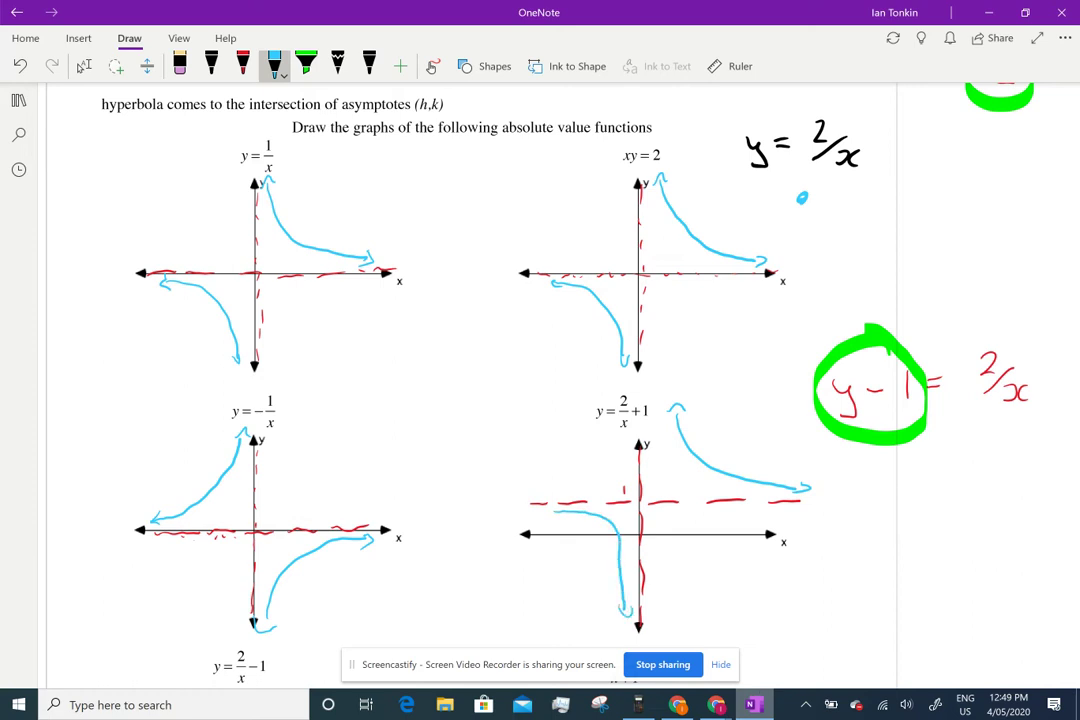
{"action": "left_click_drag", "start_coordinate": [563, 507], "coordinate": [562, 519]}
Write "let y=0" and the equation 0 = 2/x + 1 in blue below y - 1 = 2/x.
{"action": "scroll", "coordinate": [558, 385], "scroll_direction": "right", "scroll_amount": 3}
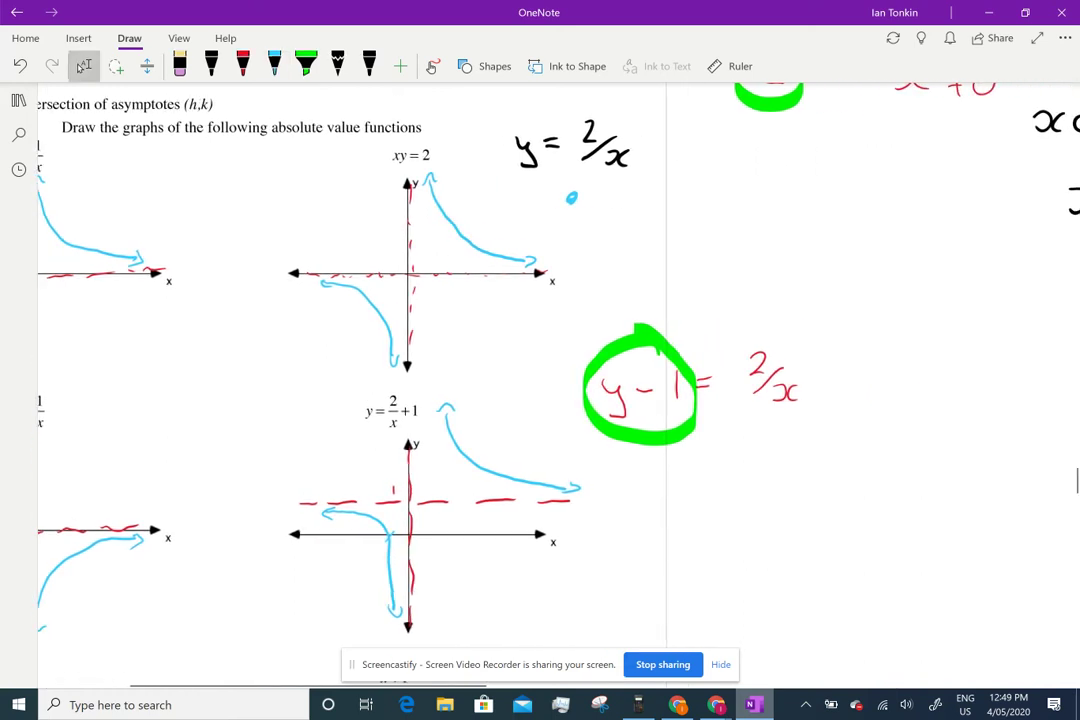
{"action": "mouse_move", "coordinate": [698, 488]}
{"action": "left_mouse_down"}
{"action": "mouse_move", "coordinate": [699, 514]}
{"action": "mouse_move", "coordinate": [734, 512]}
{"action": "left_mouse_up"}
{"action": "mouse_move", "coordinate": [725, 492]}
{"action": "left_mouse_down"}
{"action": "mouse_move", "coordinate": [790, 496]}
{"action": "mouse_move", "coordinate": [784, 528]}
{"action": "mouse_move", "coordinate": [811, 497]}
{"action": "left_mouse_up"}
{"action": "mouse_move", "coordinate": [800, 505]}
{"action": "left_mouse_down"}
{"action": "mouse_move", "coordinate": [832, 511]}
{"action": "mouse_move", "coordinate": [842, 492]}
{"action": "left_mouse_up"}
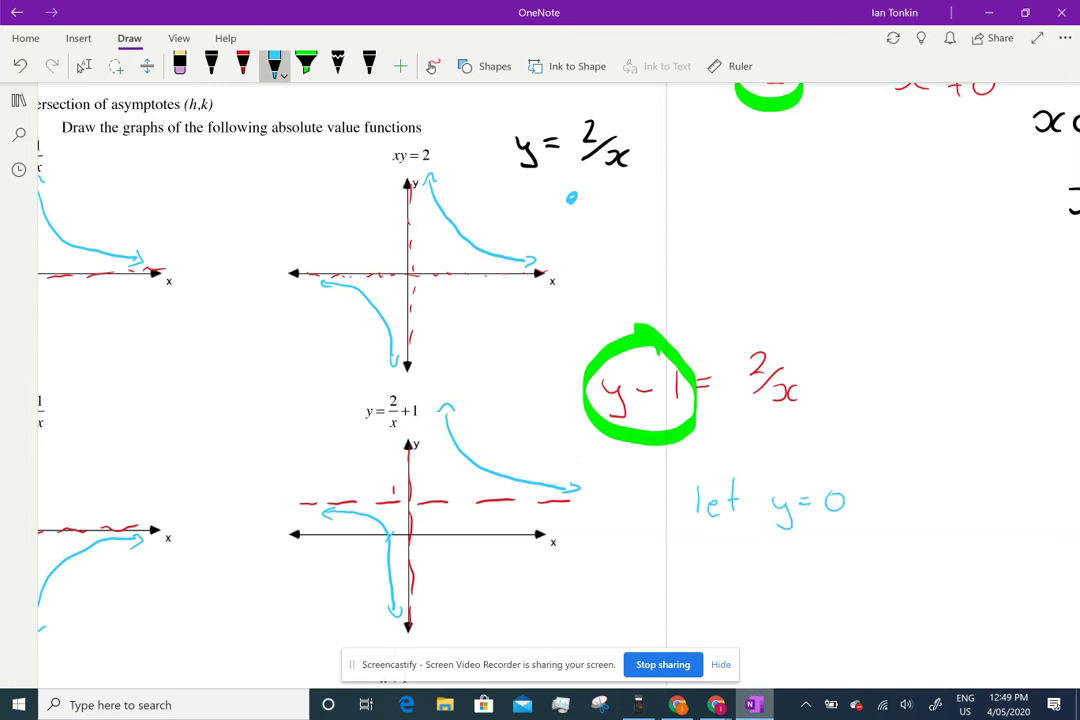
{"action": "mouse_move", "coordinate": [760, 557]}
{"action": "left_mouse_down"}
{"action": "mouse_move", "coordinate": [755, 580]}
{"action": "mouse_move", "coordinate": [761, 558]}
{"action": "mouse_move", "coordinate": [841, 565]}
{"action": "mouse_move", "coordinate": [845, 592]}
{"action": "mouse_move", "coordinate": [896, 563]}
{"action": "left_mouse_up"}
{"action": "mouse_move", "coordinate": [890, 556]}
{"action": "left_mouse_down"}
{"action": "mouse_move", "coordinate": [889, 571]}
{"action": "mouse_move", "coordinate": [914, 578]}
{"action": "left_mouse_up"}
{"action": "scroll", "coordinate": [571, 198], "scroll_direction": "down", "scroll_amount": 3}
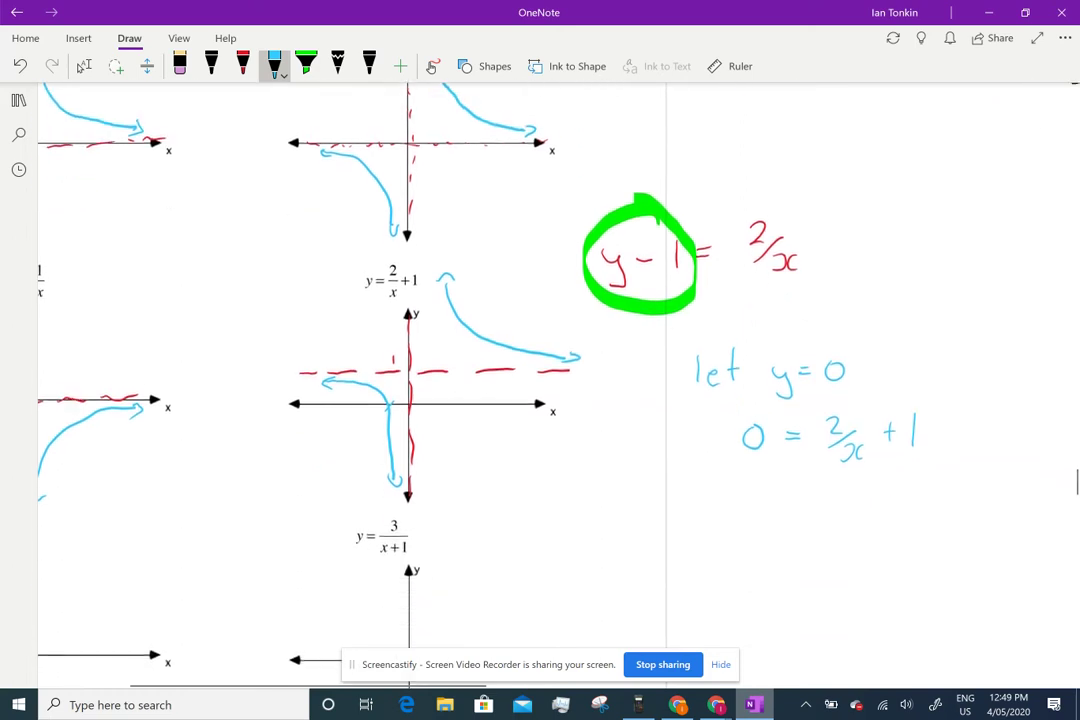
{"action": "left_click", "coordinate": [84, 66]}
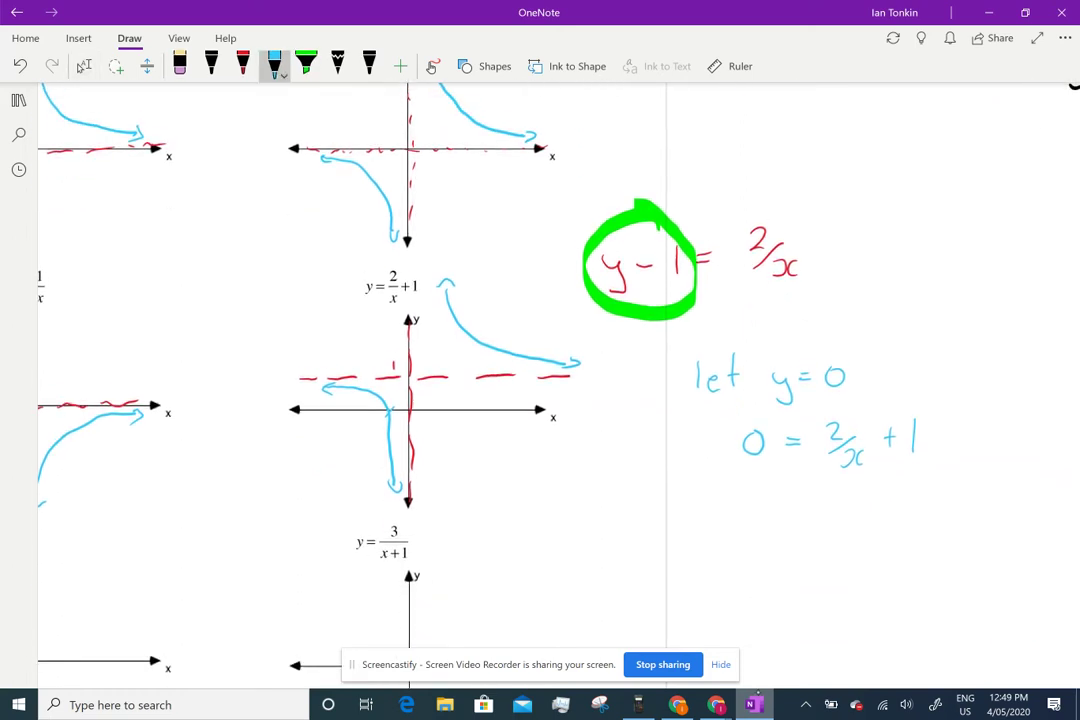
Write the working lines -1 = 2/x and -1x = 2 in blue below 0 = 2/x + 1.
{"action": "left_click_drag", "start_coordinate": [734, 518], "coordinate": [757, 530]}
{"action": "left_click", "coordinate": [780, 520]}
{"action": "mouse_move", "coordinate": [832, 509]}
{"action": "left_mouse_down"}
{"action": "mouse_move", "coordinate": [846, 522]}
{"action": "mouse_move", "coordinate": [839, 537]}
{"action": "mouse_move", "coordinate": [858, 546]}
{"action": "left_mouse_up"}
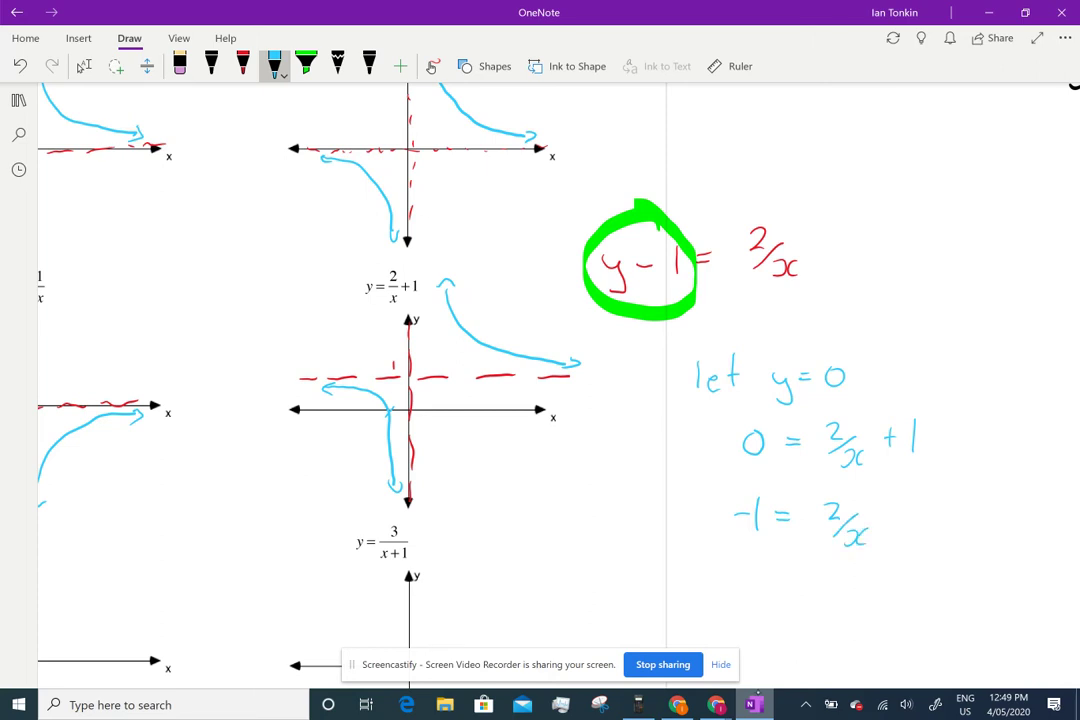
{"action": "left_click_drag", "start_coordinate": [735, 573], "coordinate": [757, 588]}
{"action": "mouse_move", "coordinate": [766, 570]}
{"action": "left_mouse_down"}
{"action": "mouse_move", "coordinate": [767, 588]}
{"action": "mouse_move", "coordinate": [831, 582]}
{"action": "left_mouse_up"}
{"action": "mouse_move", "coordinate": [849, 570]}
{"action": "left_mouse_down"}
{"action": "mouse_move", "coordinate": [855, 587]}
{"action": "mouse_move", "coordinate": [871, 586]}
{"action": "left_mouse_up"}
Write the solution x = -2 in blue below -1x = 2.
{"action": "scroll", "coordinate": [540, 380], "scroll_direction": "down", "scroll_amount": 1}
{"action": "scroll", "coordinate": [540, 380], "scroll_direction": "up", "scroll_amount": 1}
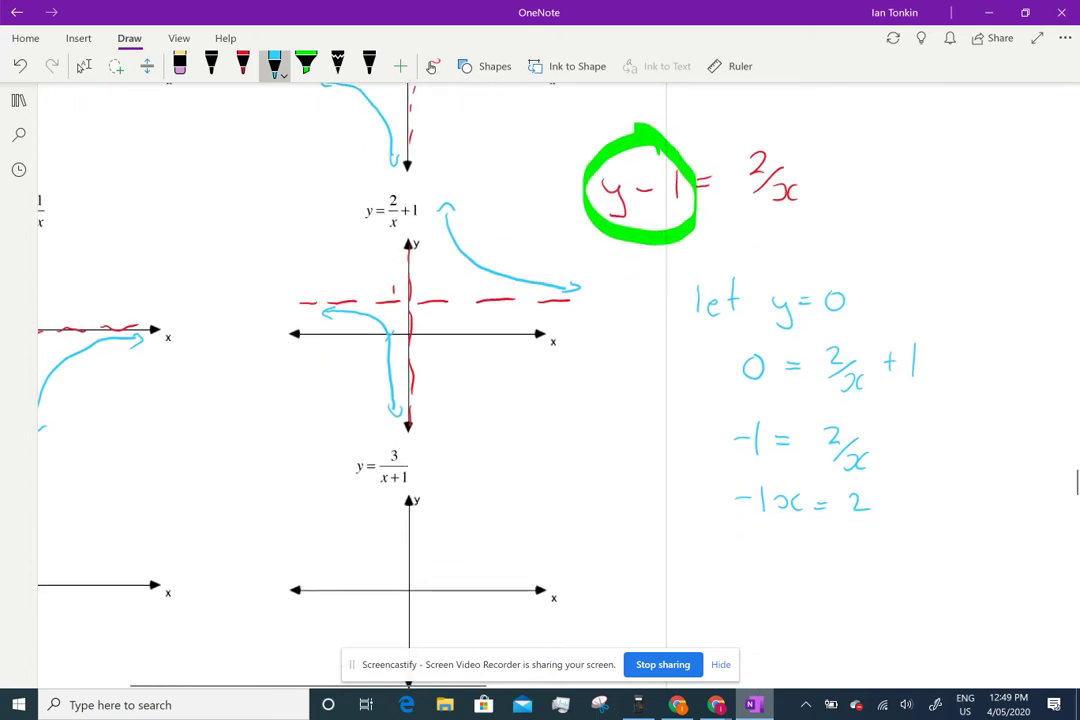
{"action": "mouse_move", "coordinate": [783, 546]}
{"action": "left_mouse_down"}
{"action": "mouse_move", "coordinate": [792, 546]}
{"action": "mouse_move", "coordinate": [784, 563]}
{"action": "left_mouse_up"}
{"action": "left_click_drag", "start_coordinate": [806, 543], "coordinate": [805, 564]}
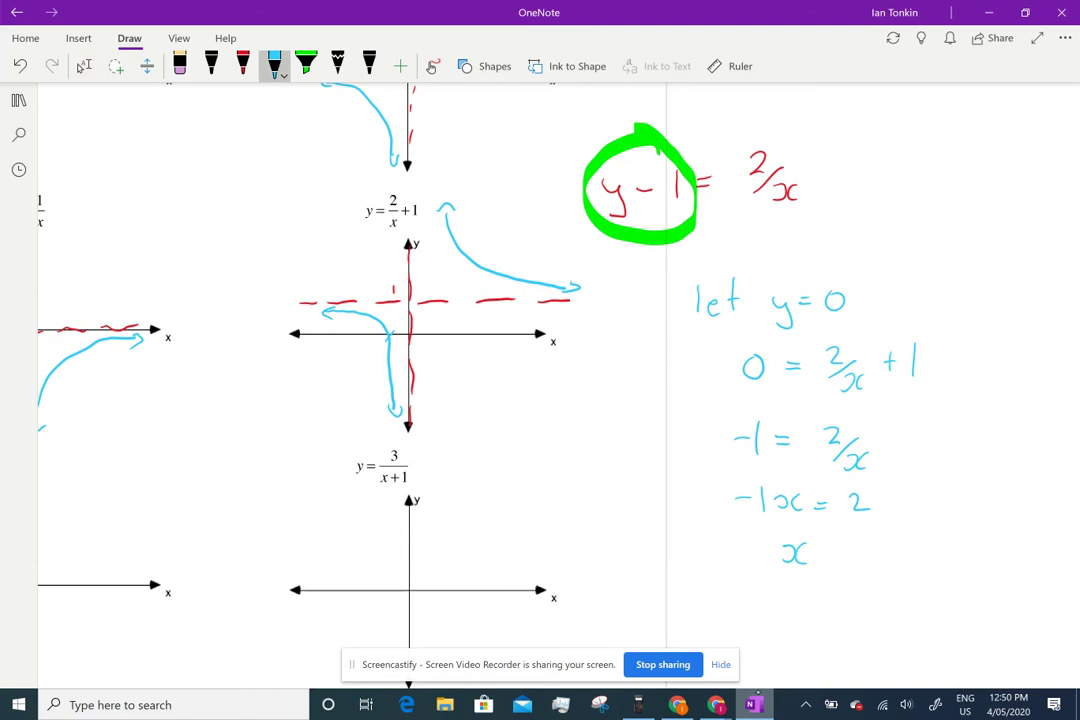
{"action": "left_click_drag", "start_coordinate": [876, 543], "coordinate": [894, 564]}
Erase the lower-left branch of y = 2/x + 1 and mark its x-intercept on the negative x-axis with a blue tick.
{"action": "left_click", "coordinate": [180, 65]}
{"action": "left_click_drag", "start_coordinate": [345, 313], "coordinate": [396, 402]}
{"action": "left_click", "coordinate": [396, 410]}
{"action": "left_click", "coordinate": [328, 312]}
{"action": "left_click", "coordinate": [274, 65]}
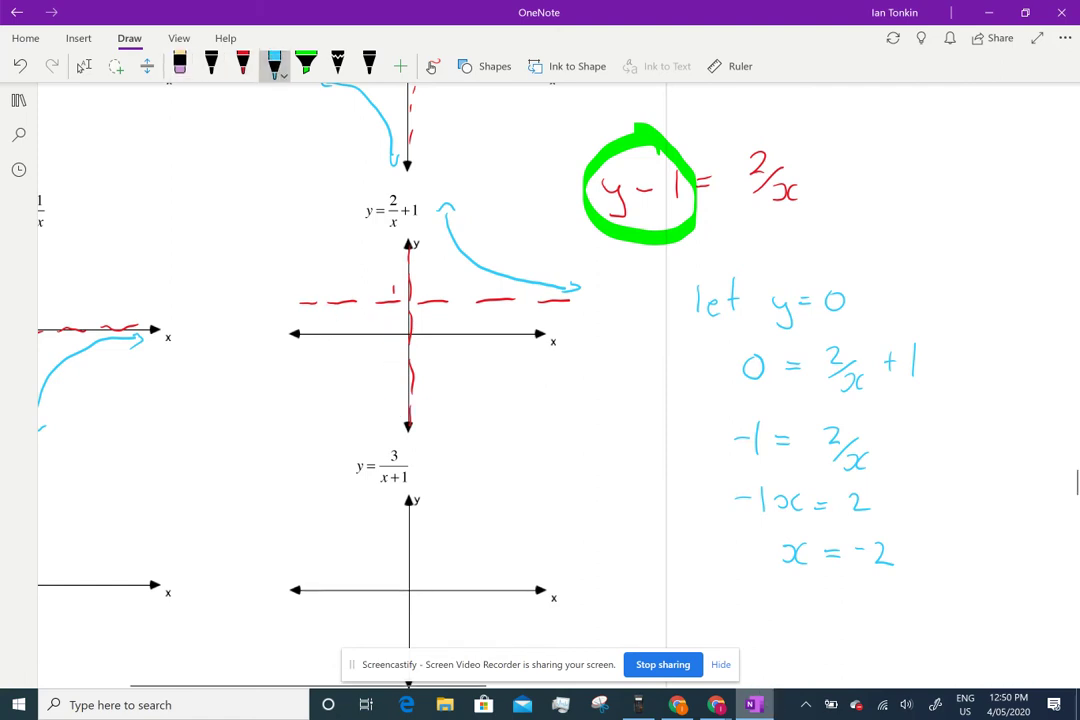
{"action": "left_click_drag", "start_coordinate": [344, 327], "coordinate": [344, 337]}
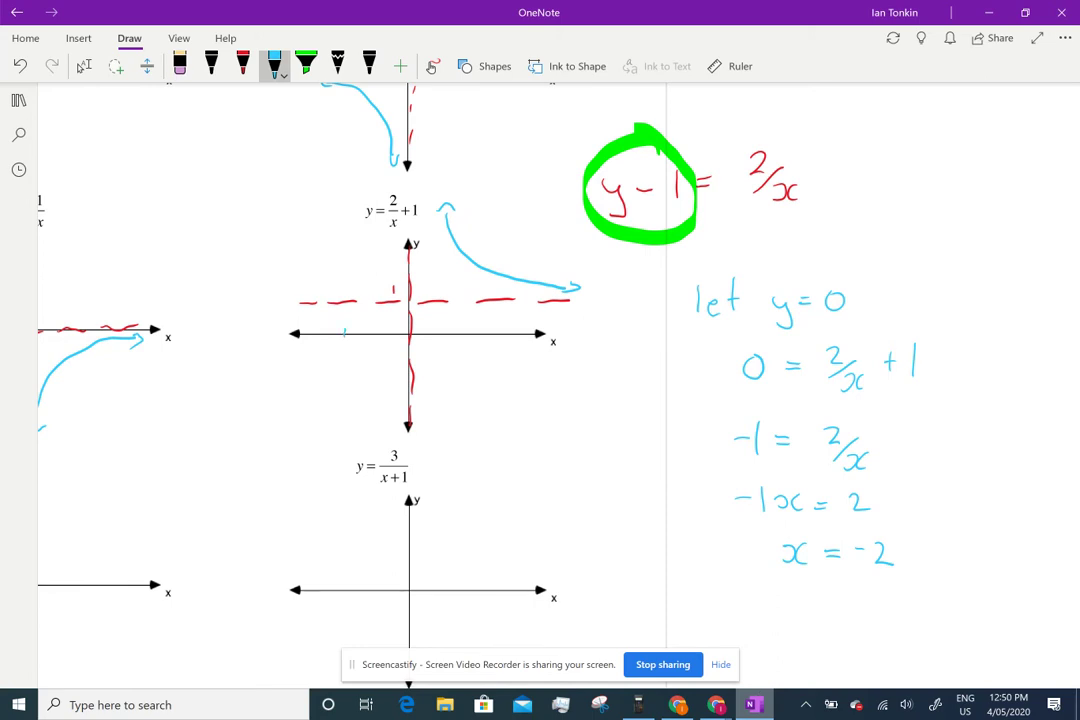
{"action": "mouse_move", "coordinate": [283, 305]}
{"action": "left_mouse_down"}
{"action": "mouse_move", "coordinate": [340, 323]}
{"action": "mouse_move", "coordinate": [374, 436]}
{"action": "left_mouse_up"}
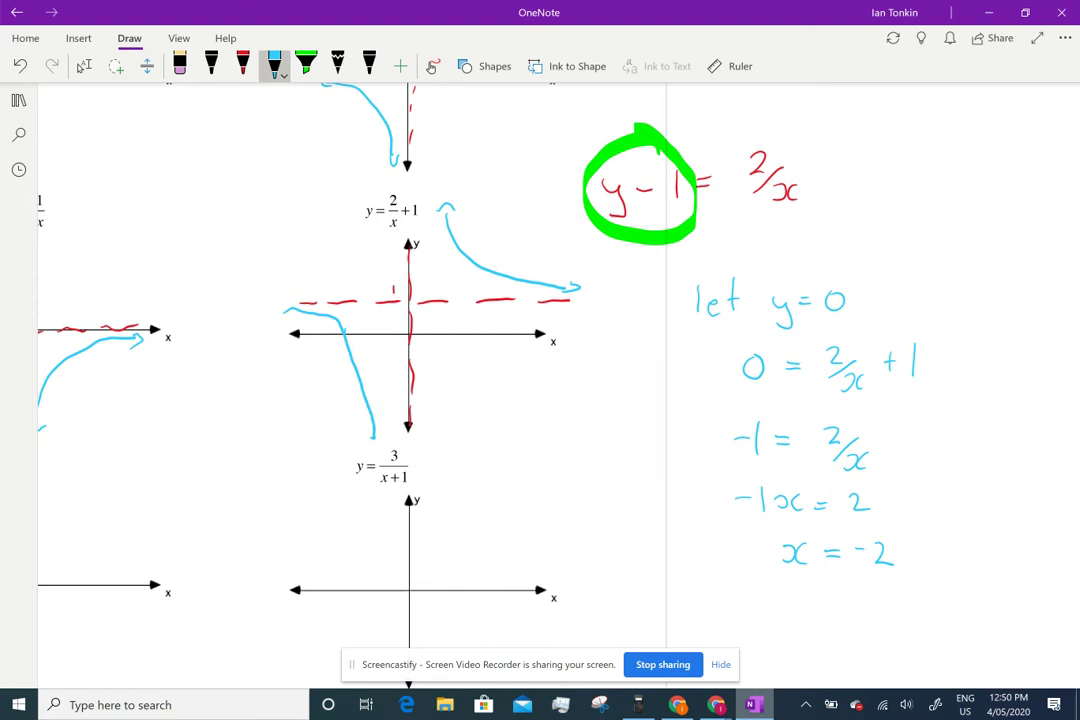
{"action": "left_click", "coordinate": [180, 66]}
{"action": "left_click", "coordinate": [357, 376]}
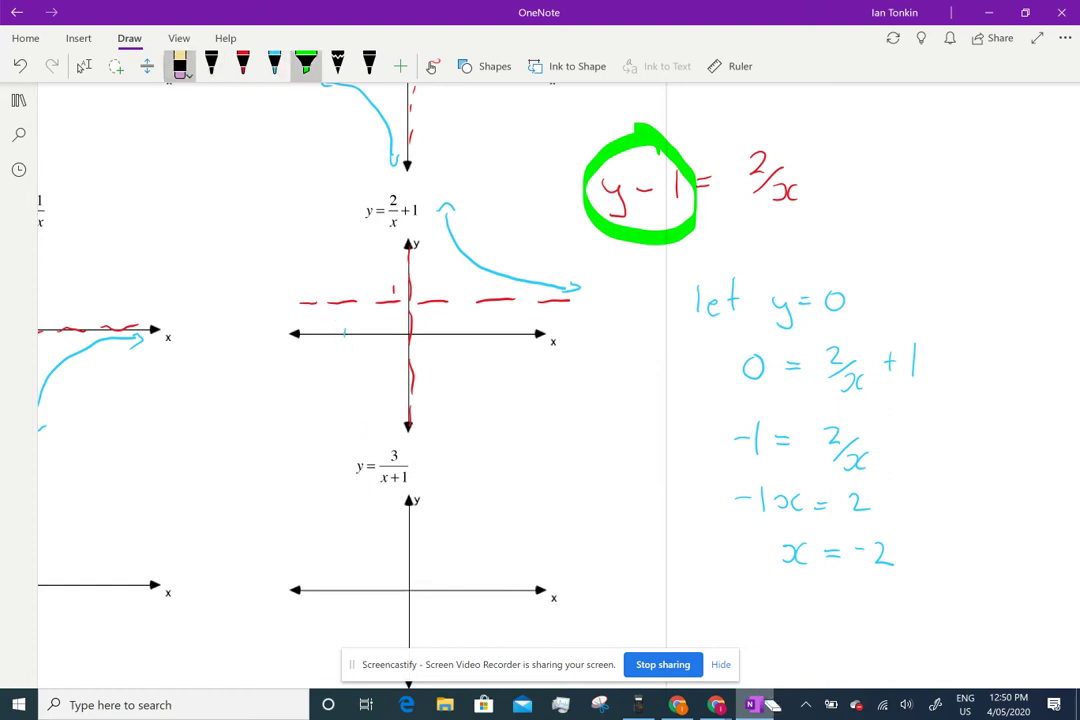
Redraw the lower-left branch of y = 2/x + 1 in blue through the x-intercept tick, with arrowheads on both ends.
{"action": "left_click", "coordinate": [274, 65]}
{"action": "mouse_move", "coordinate": [278, 318]}
{"action": "left_mouse_down"}
{"action": "mouse_move", "coordinate": [327, 318]}
{"action": "mouse_move", "coordinate": [352, 345]}
{"action": "mouse_move", "coordinate": [375, 430]}
{"action": "mouse_move", "coordinate": [381, 423]}
{"action": "left_mouse_up"}
{"action": "left_click_drag", "start_coordinate": [285, 310], "coordinate": [292, 326]}
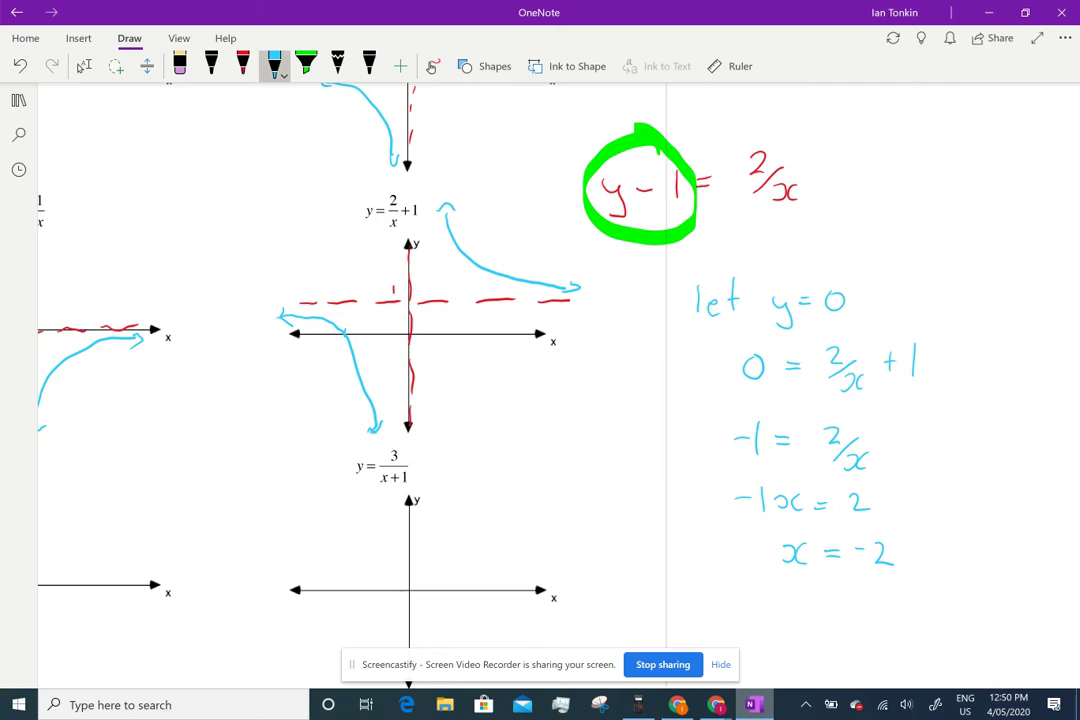
Draw red dashed asymptotes for y = 2/x - 1, horizontally below the x-axis at y = -1 and vertically along the y-axis.
{"action": "scroll", "coordinate": [475, 330], "scroll_direction": "left", "scroll_amount": 5}
{"action": "left_click", "coordinate": [84, 66]}
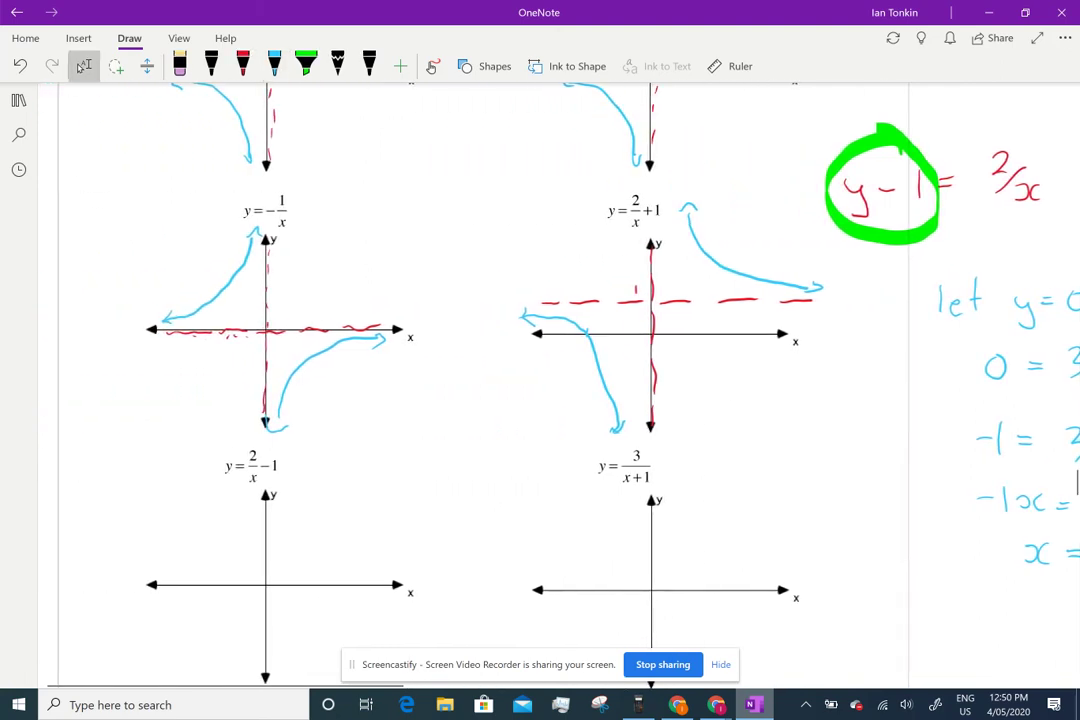
{"action": "scroll", "coordinate": [475, 330], "scroll_direction": "down", "scroll_amount": 4}
{"action": "scroll", "coordinate": [475, 330], "scroll_direction": "up", "scroll_amount": 1}
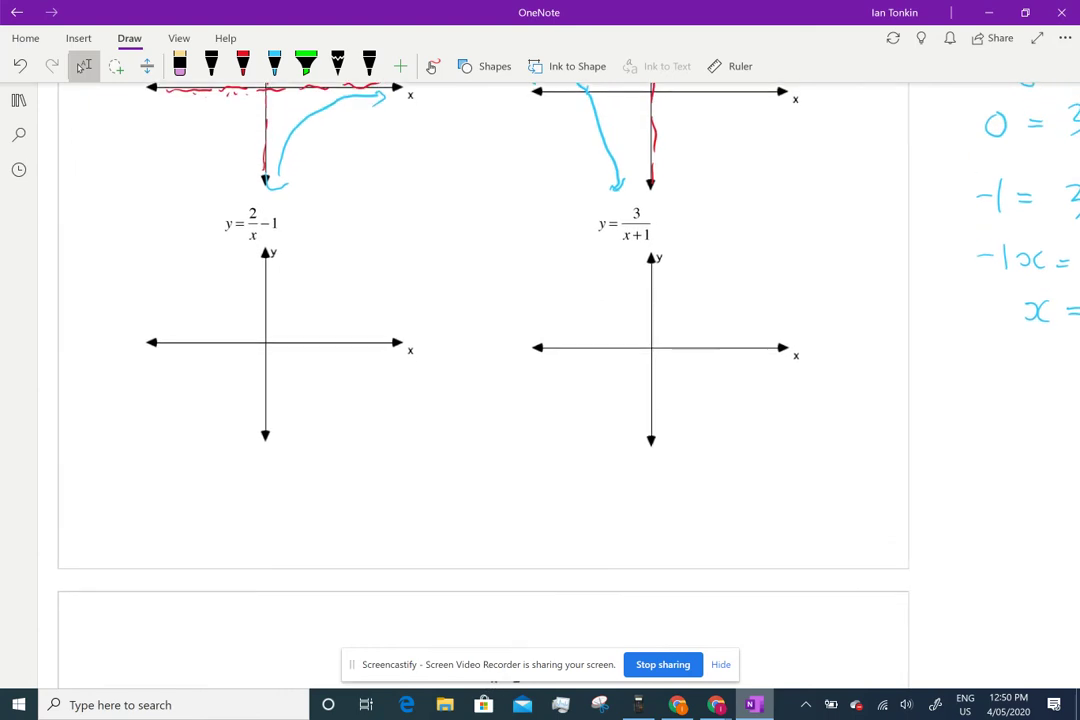
{"action": "scroll", "coordinate": [475, 330], "scroll_direction": "up", "scroll_amount": 3}
{"action": "scroll", "coordinate": [1077, 483], "scroll_direction": "down", "scroll_amount": 1}
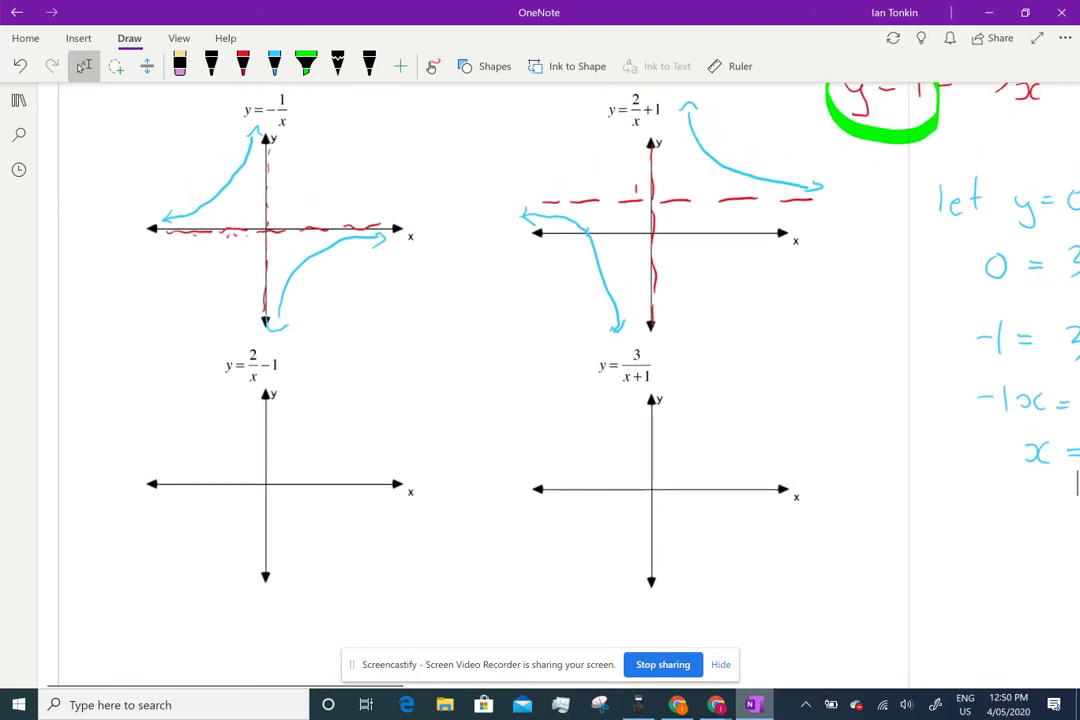
{"action": "scroll", "coordinate": [1077, 483], "scroll_direction": "up", "scroll_amount": 1}
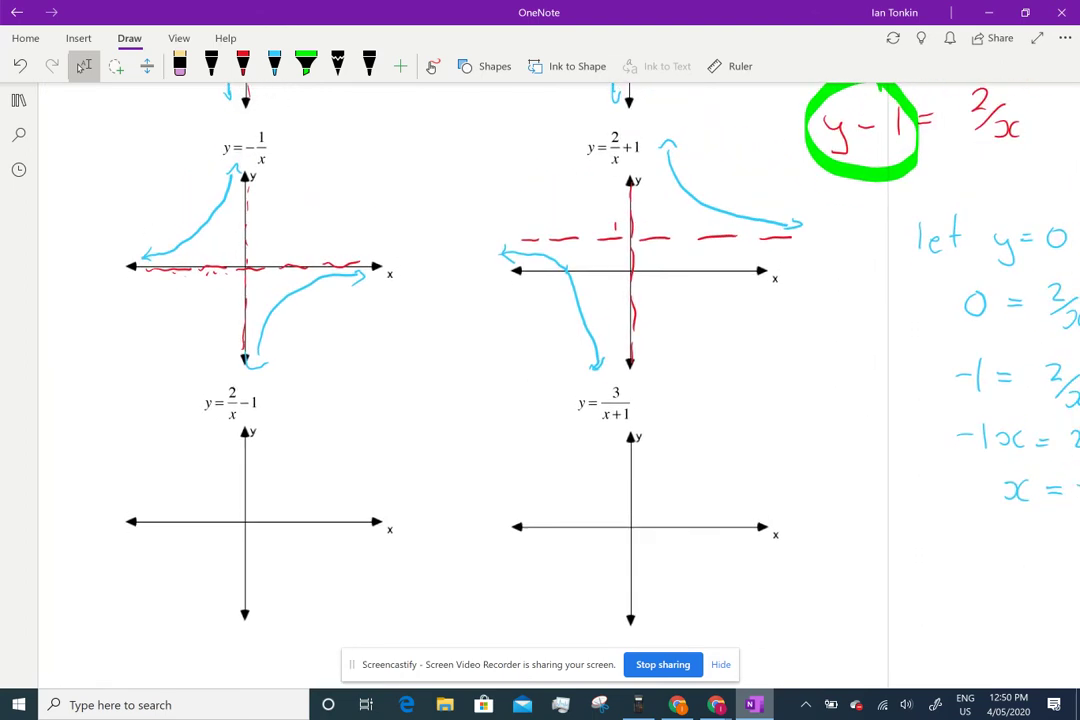
{"action": "left_click", "coordinate": [243, 66]}
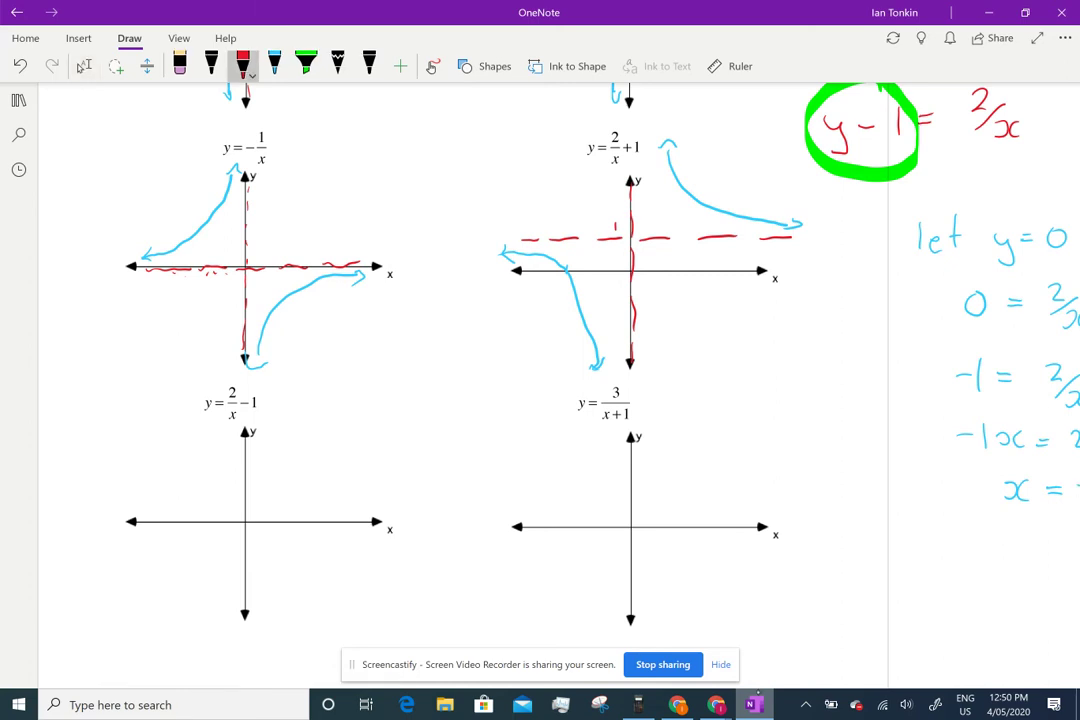
{"action": "left_click_drag", "start_coordinate": [137, 556], "coordinate": [145, 556]}
{"action": "left_click_drag", "start_coordinate": [166, 560], "coordinate": [171, 557]}
{"action": "left_click_drag", "start_coordinate": [309, 556], "coordinate": [313, 556]}
{"action": "left_click_drag", "start_coordinate": [345, 558], "coordinate": [384, 556]}
{"action": "left_click_drag", "start_coordinate": [400, 560], "coordinate": [417, 557]}
{"action": "left_click_drag", "start_coordinate": [248, 552], "coordinate": [247, 566]}
{"action": "left_click_drag", "start_coordinate": [246, 586], "coordinate": [245, 606]}
{"action": "left_click", "coordinate": [274, 65]}
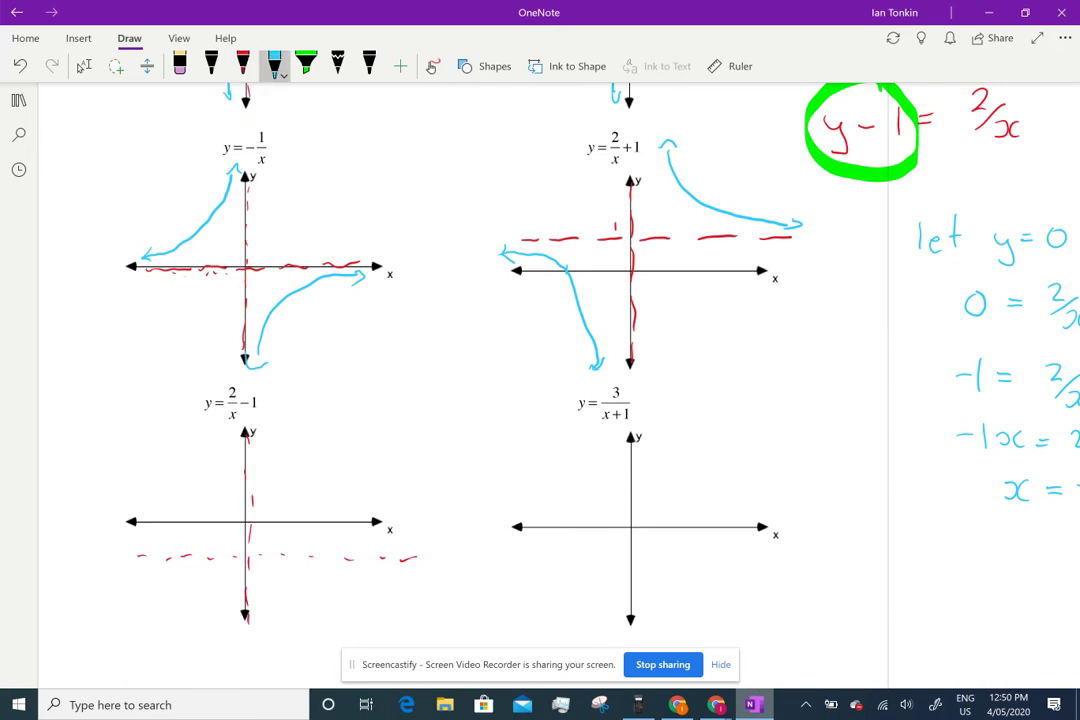
{"action": "mouse_move", "coordinate": [133, 573]}
{"action": "left_mouse_down"}
{"action": "mouse_move", "coordinate": [205, 628]}
{"action": "mouse_move", "coordinate": [226, 669]}
{"action": "left_mouse_up"}
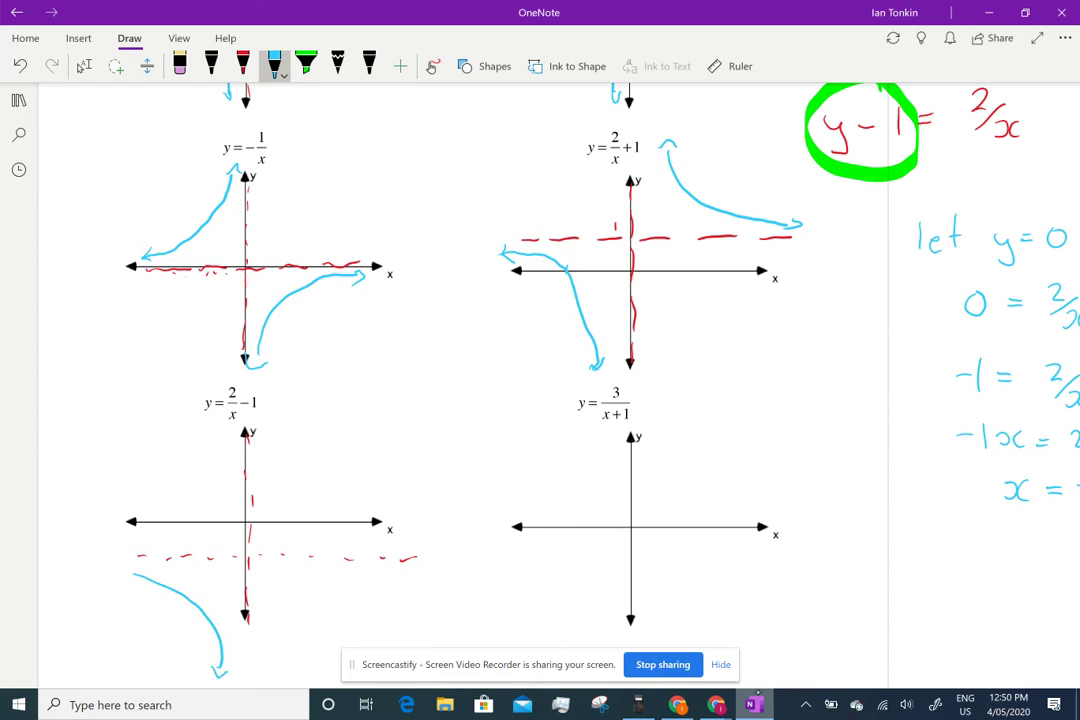
{"action": "left_click", "coordinate": [180, 65]}
{"action": "left_click", "coordinate": [219, 668]}
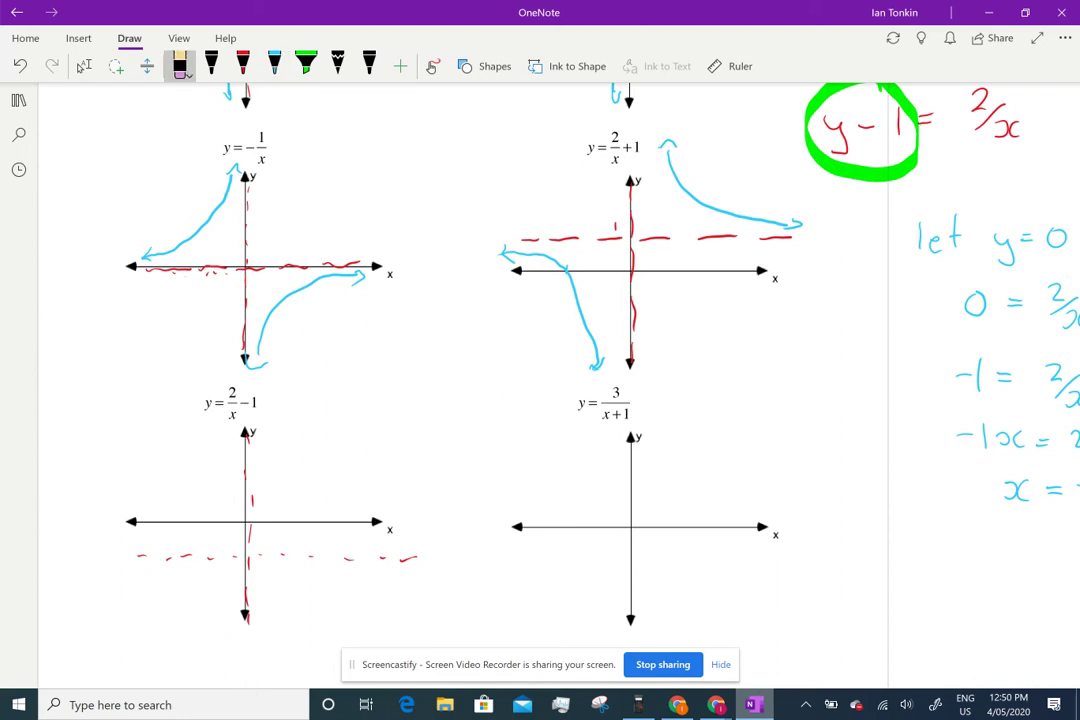